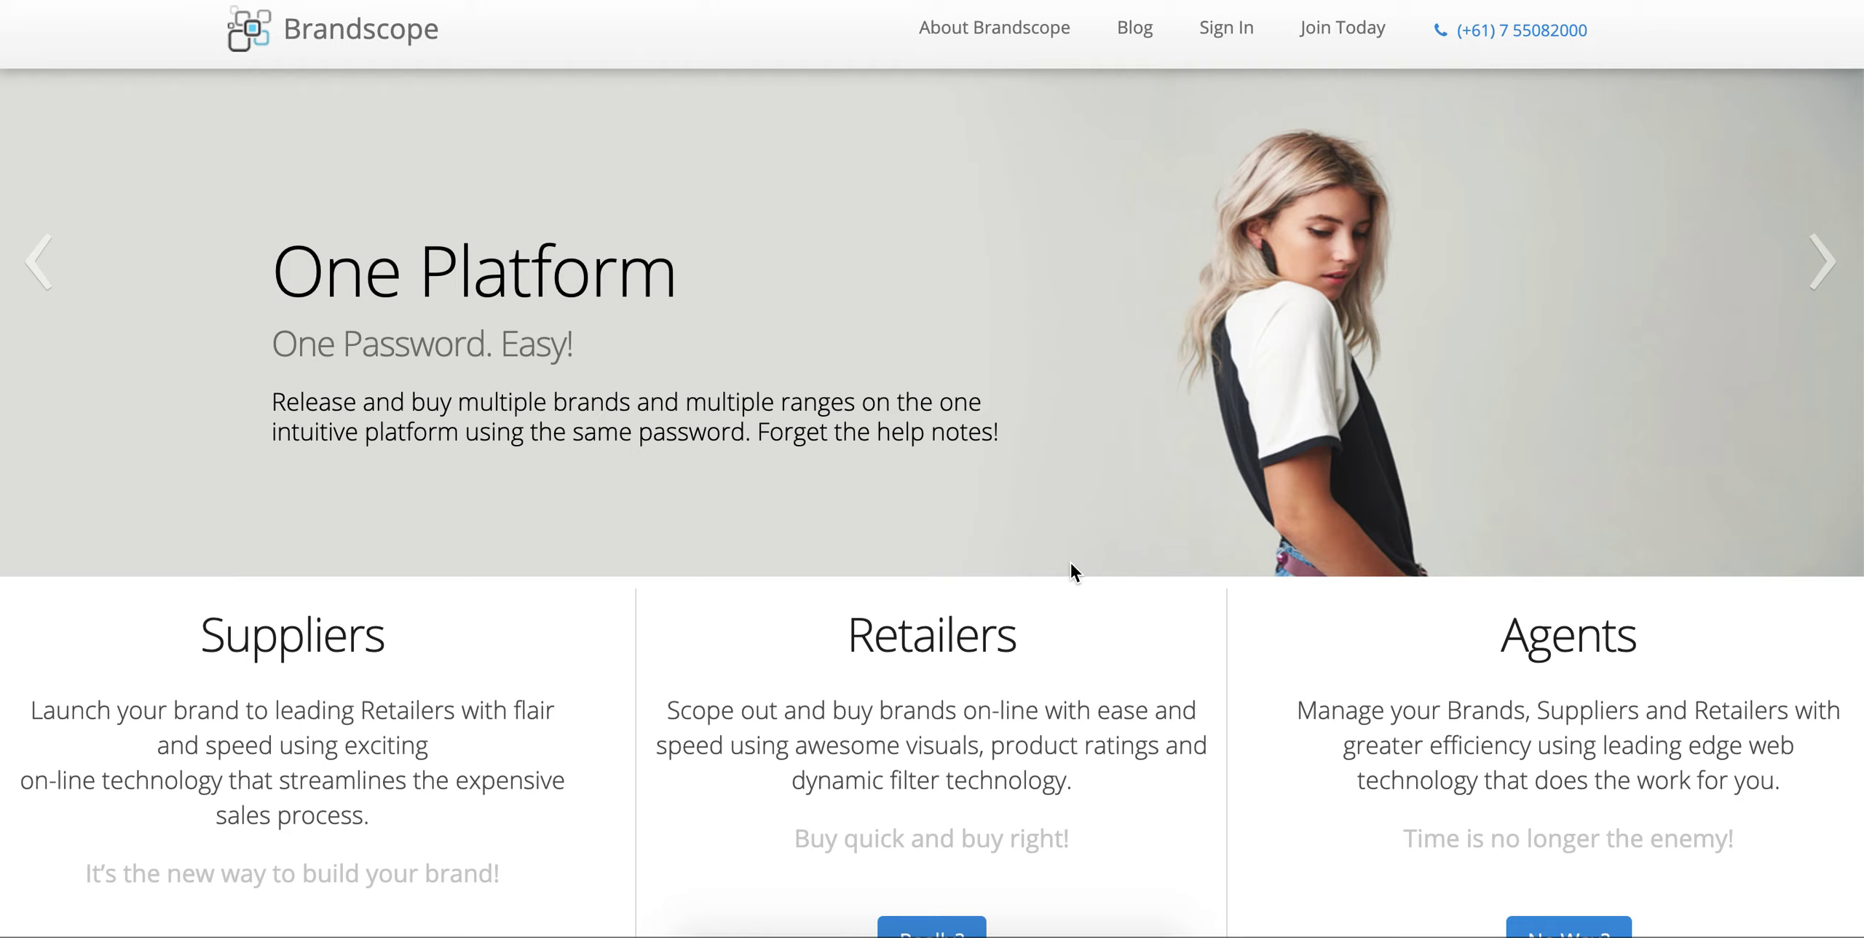
Step: Sign in to the retailer account with the saved email suggestion and the account password
left_click(1215, 31)
left_click(920, 414)
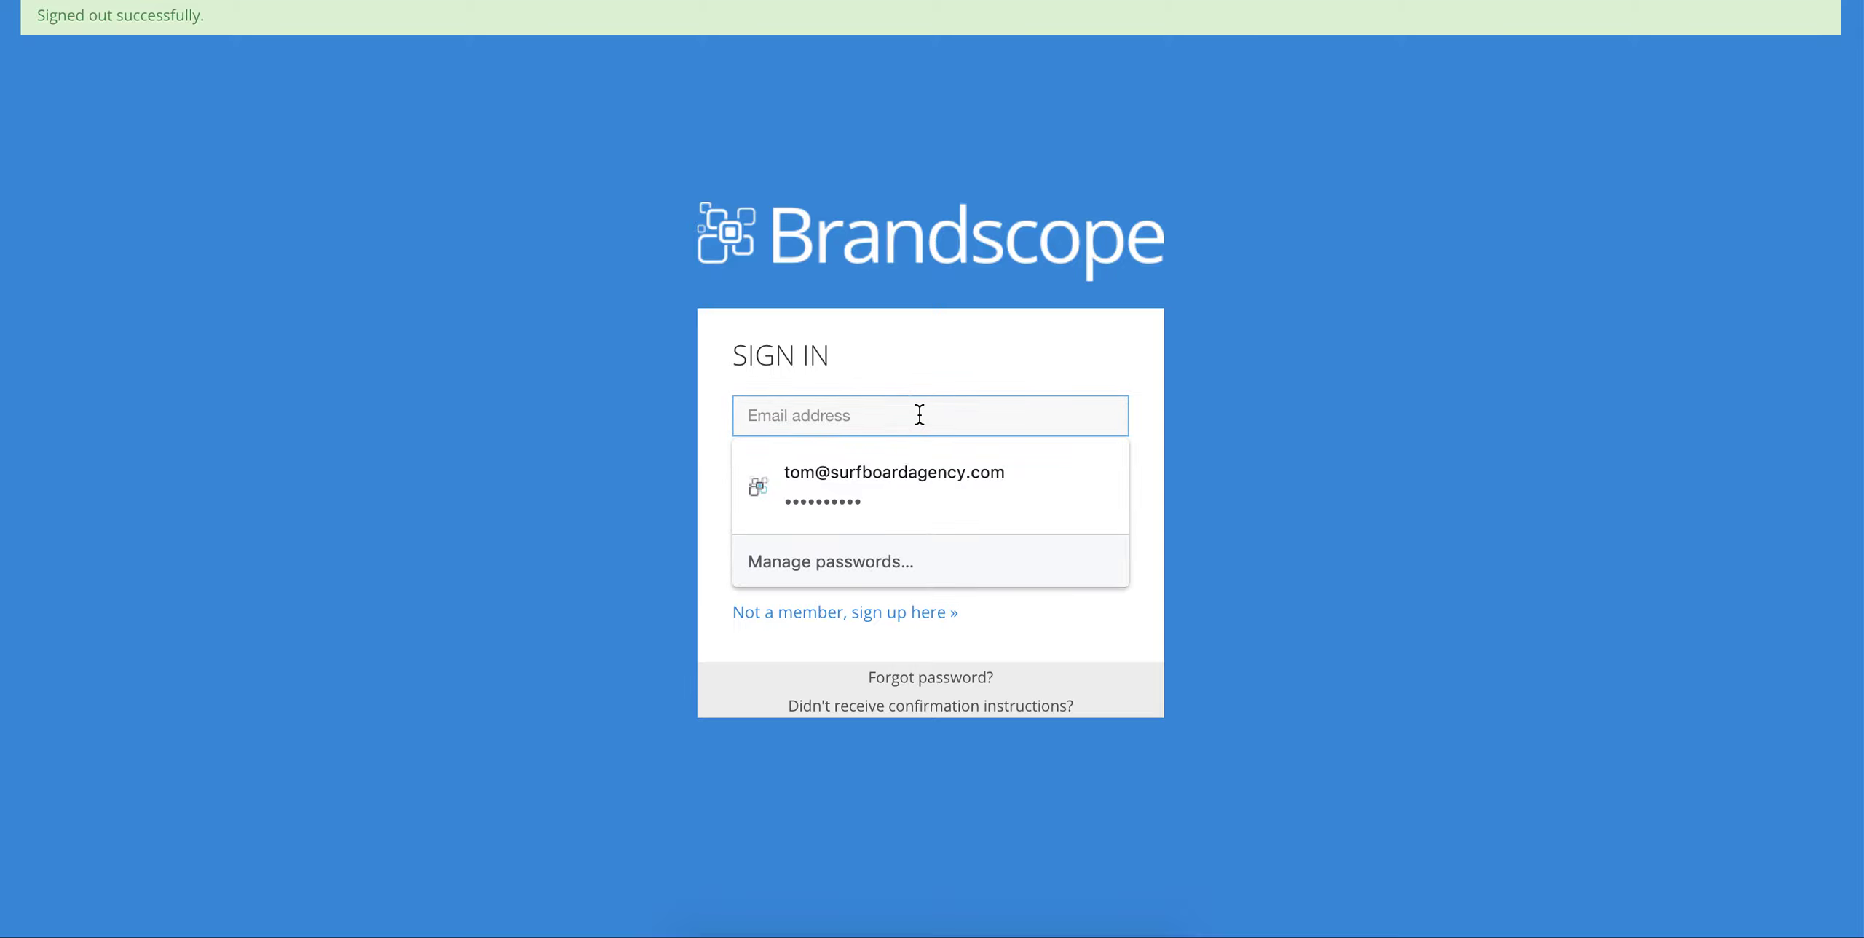
left_click(956, 470)
left_click(898, 482)
type("••••••••••••••")
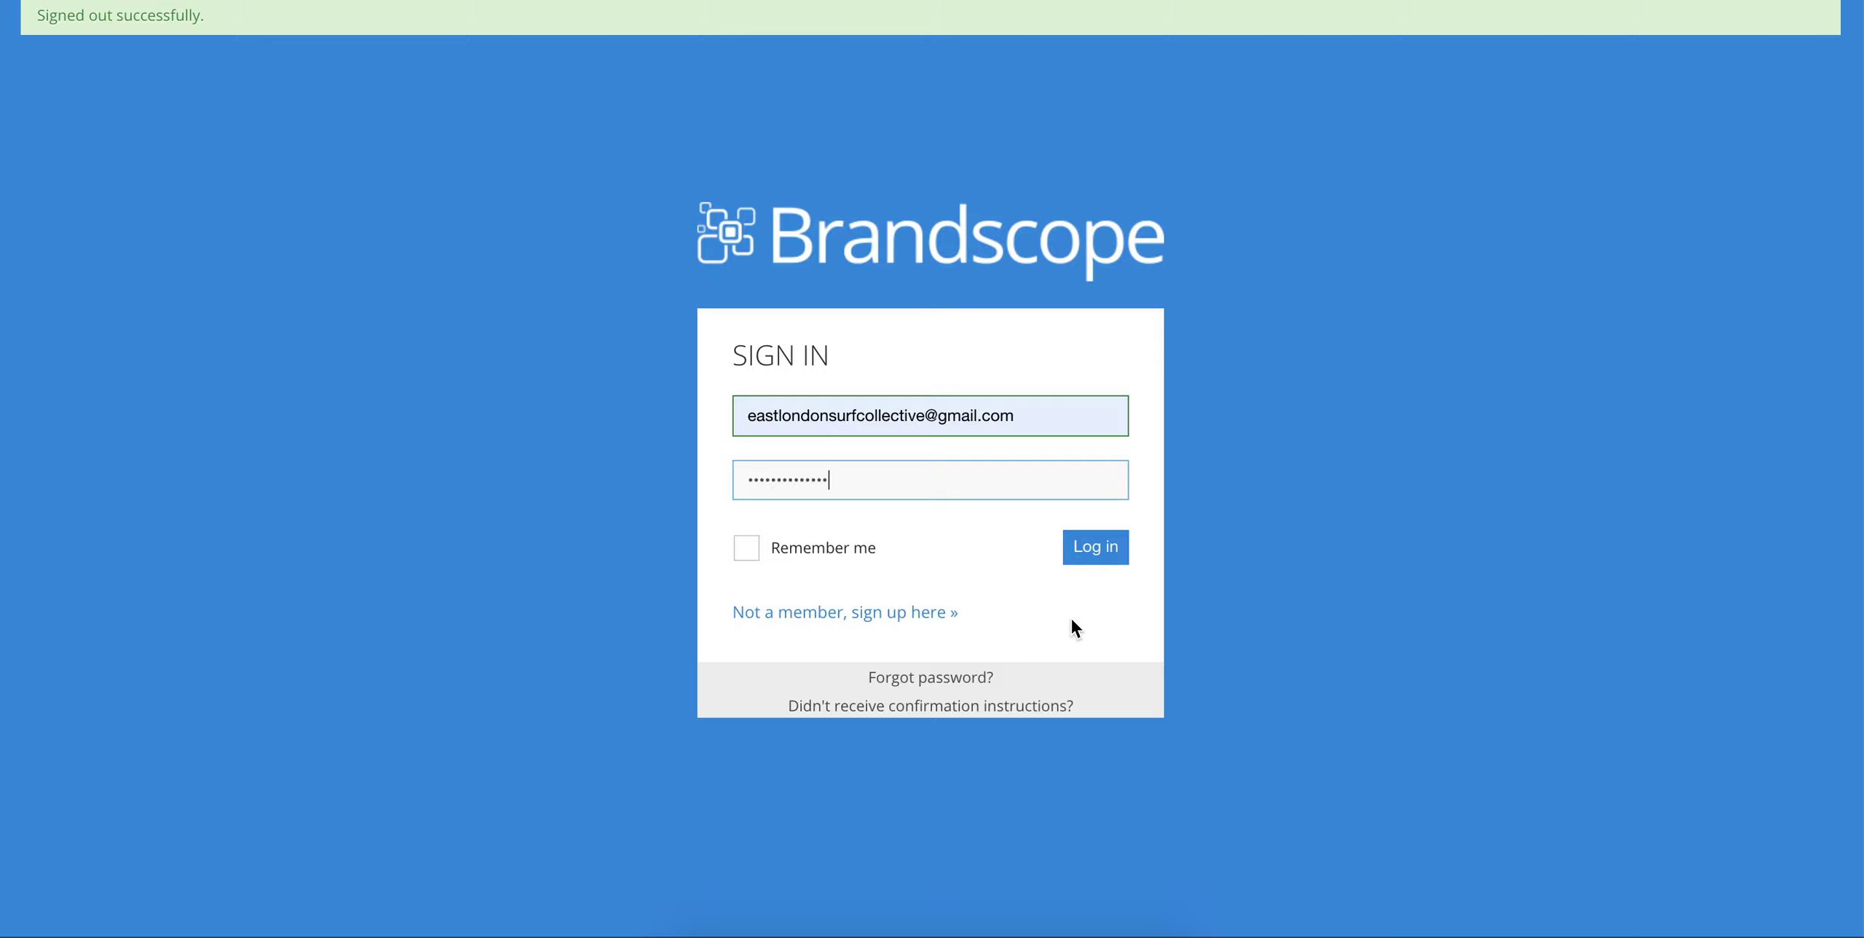
left_click(1093, 562)
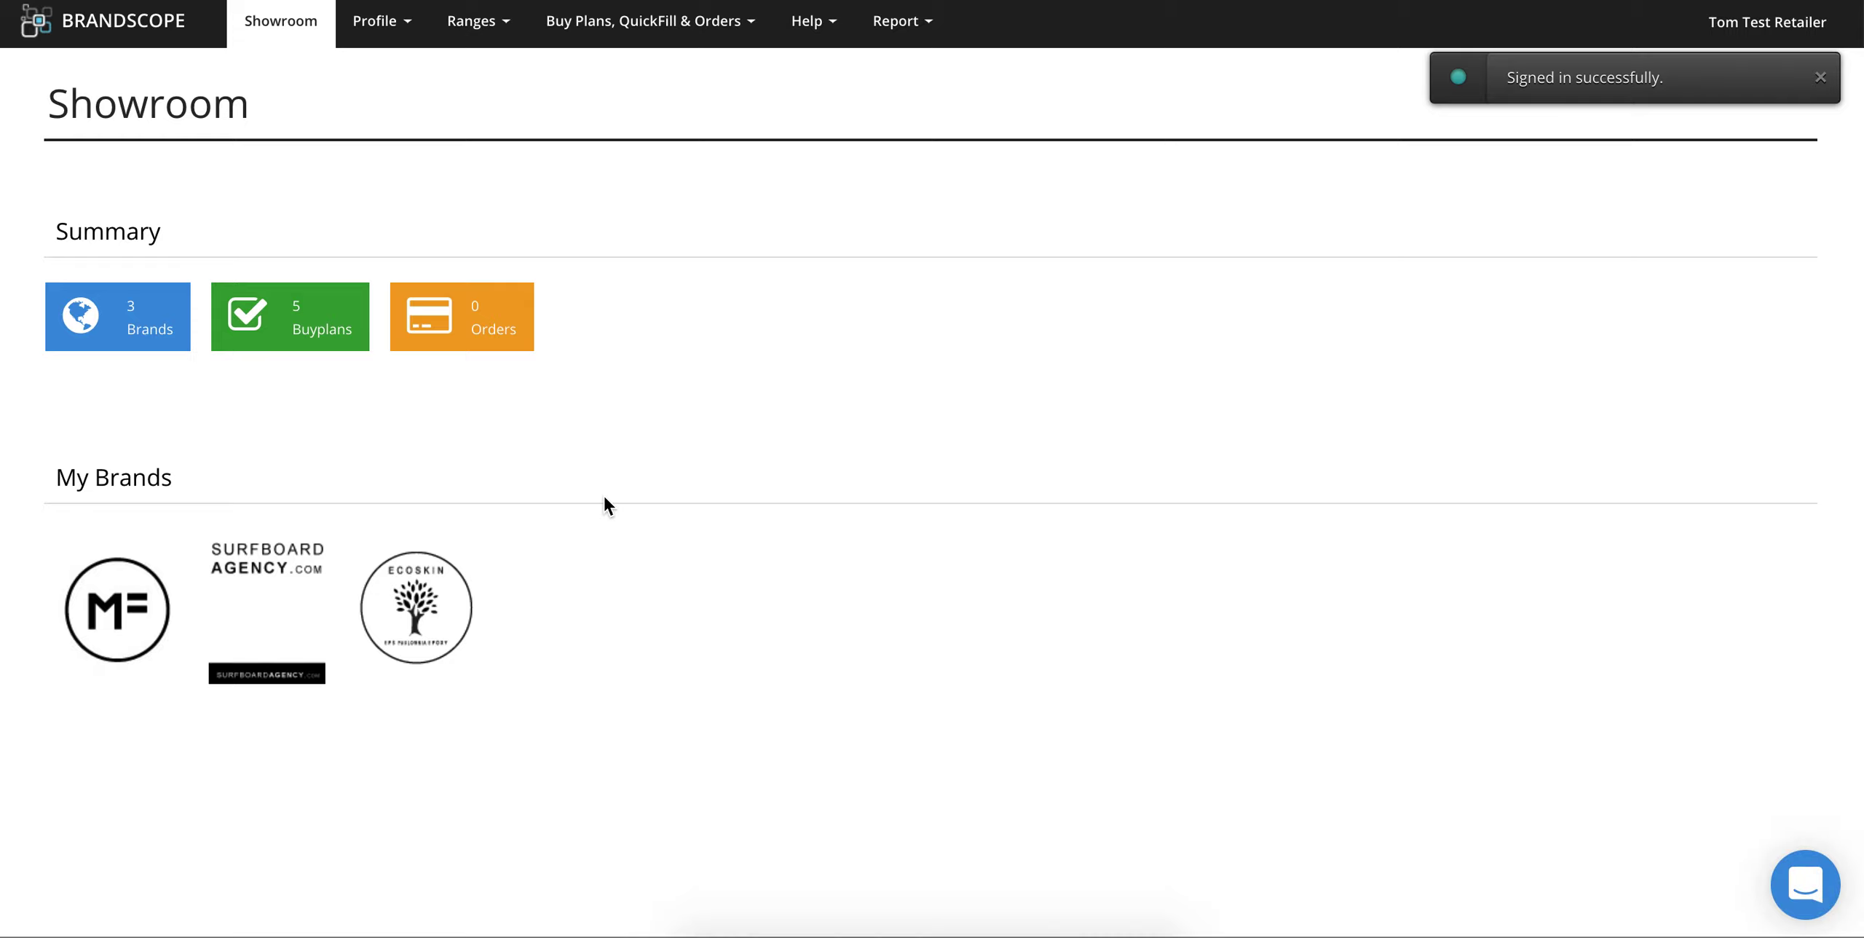
Step: From the Ranges menu, open the 2020 UK GBP MICK FANNING SOFTBOARDS range
left_click(480, 44)
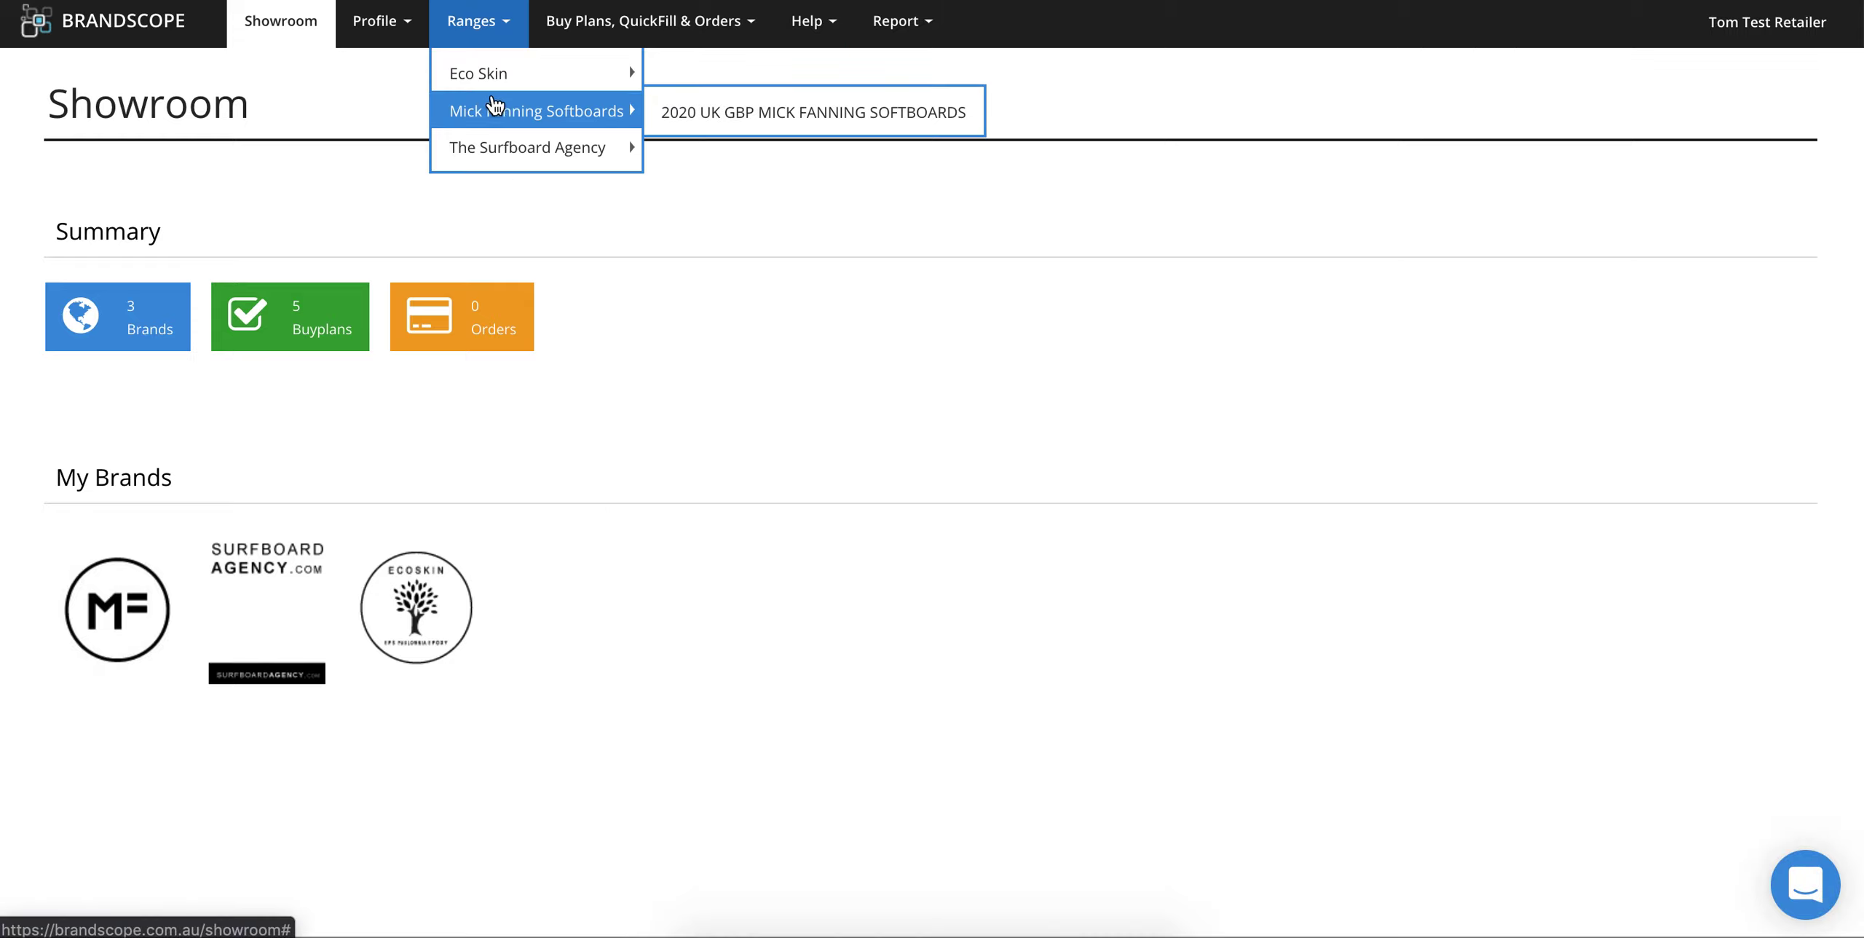
mouse_move(492, 88)
left_click(683, 128)
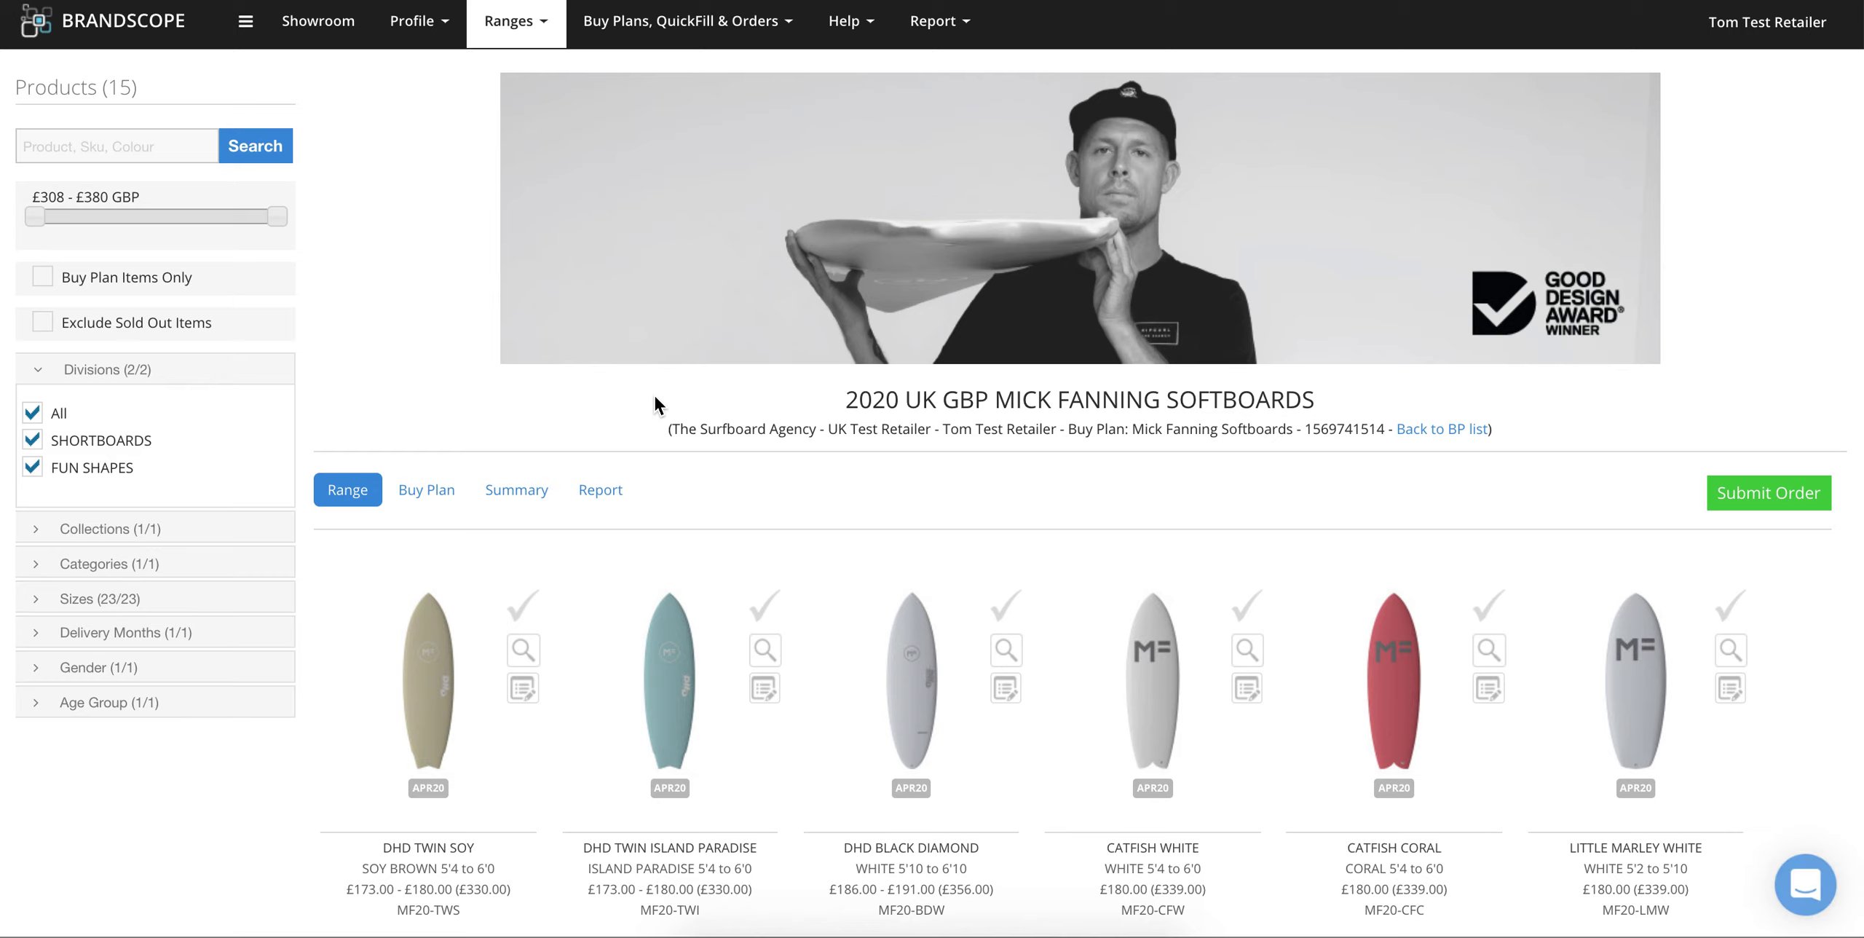
scroll(657, 400, "down", 1)
scroll(657, 404, "down", 3)
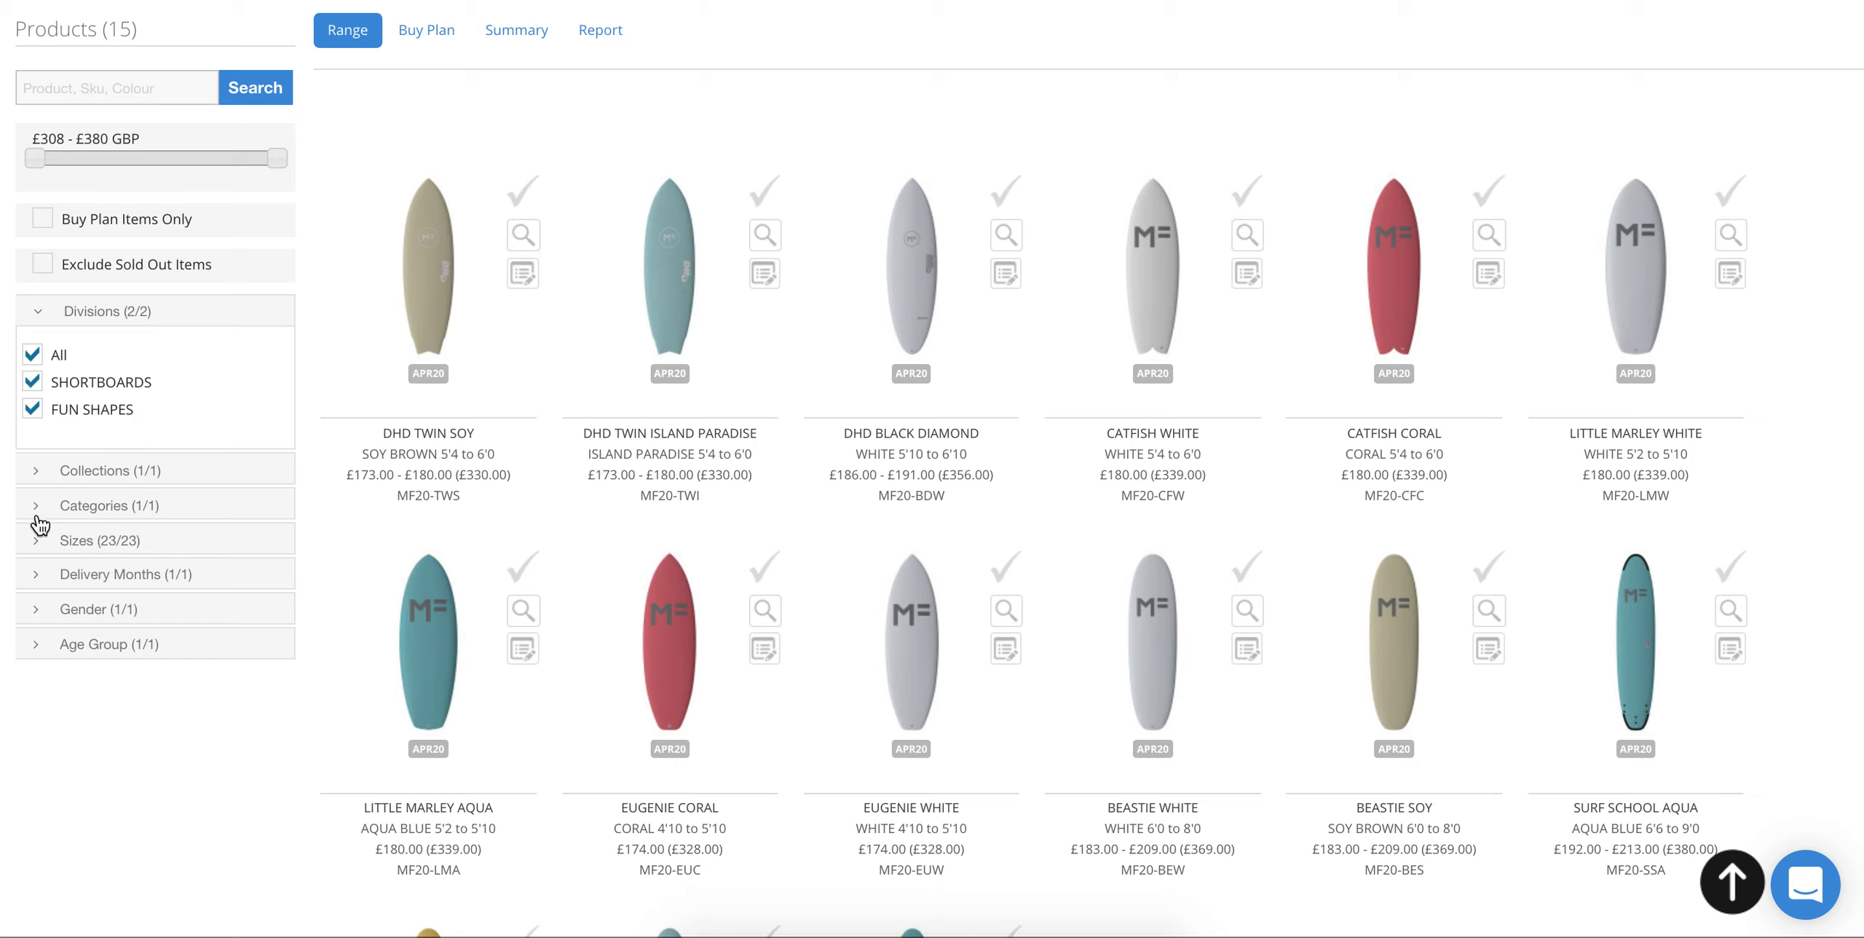
left_click(42, 540)
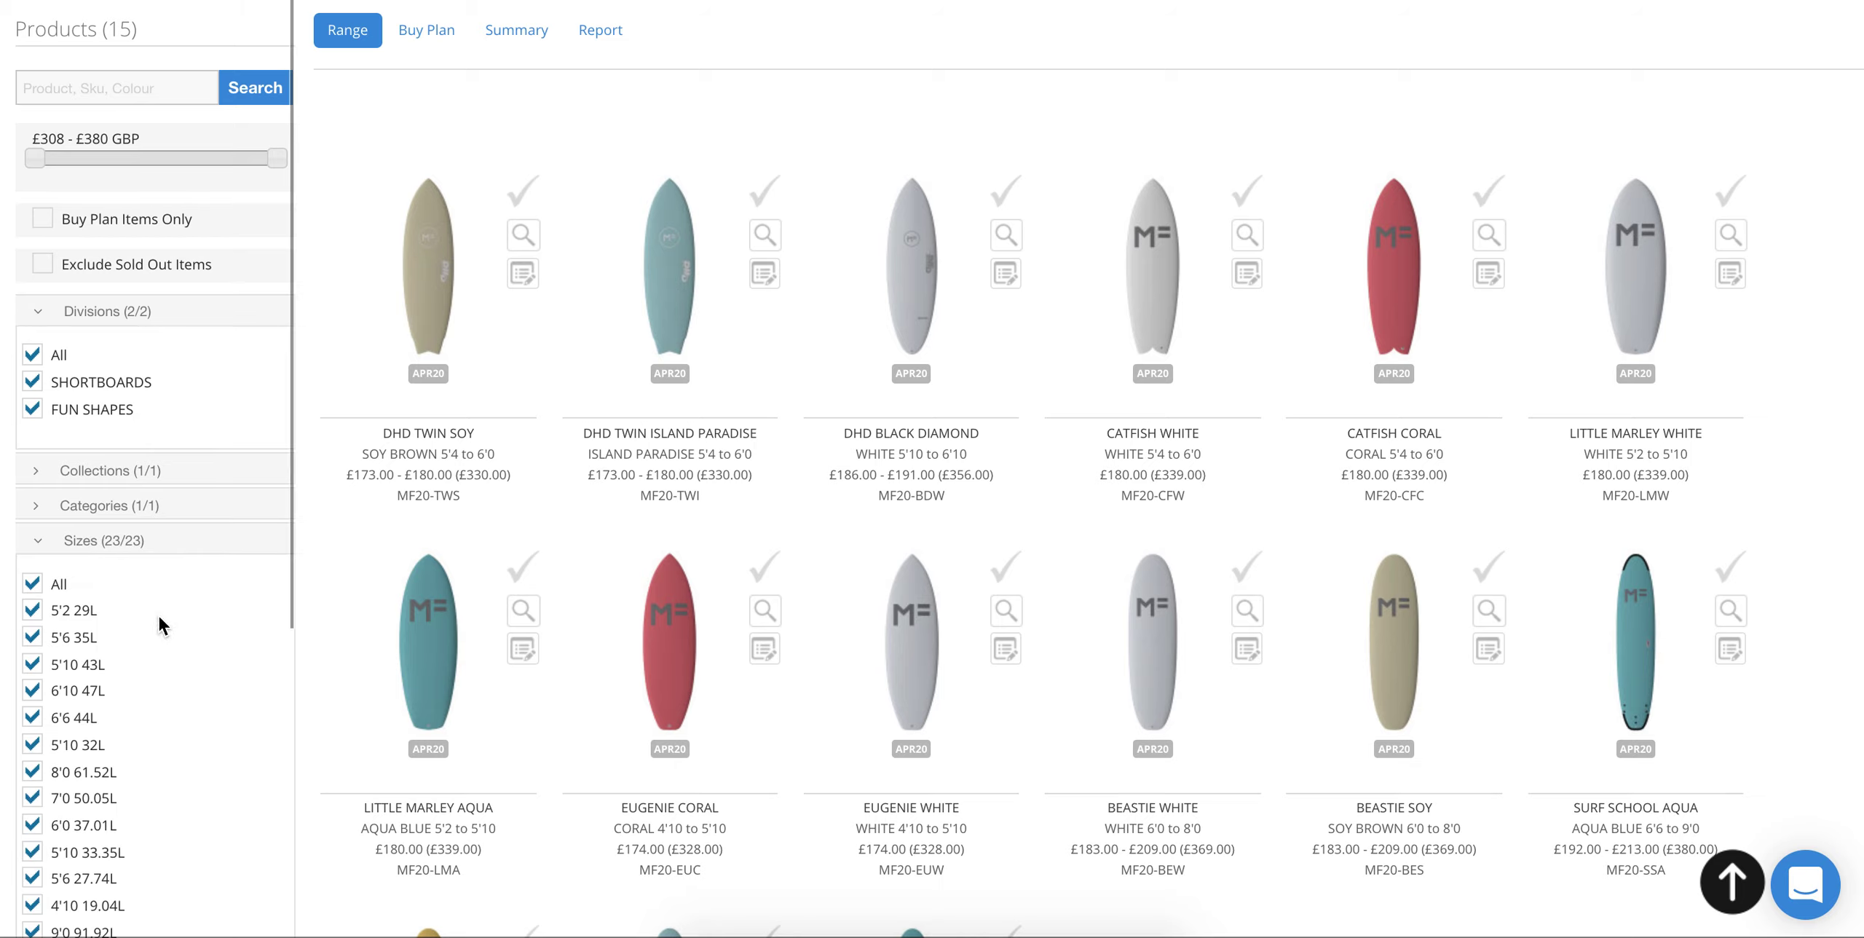
scroll(158, 615, "down", 1)
scroll(158, 616, "down", 4)
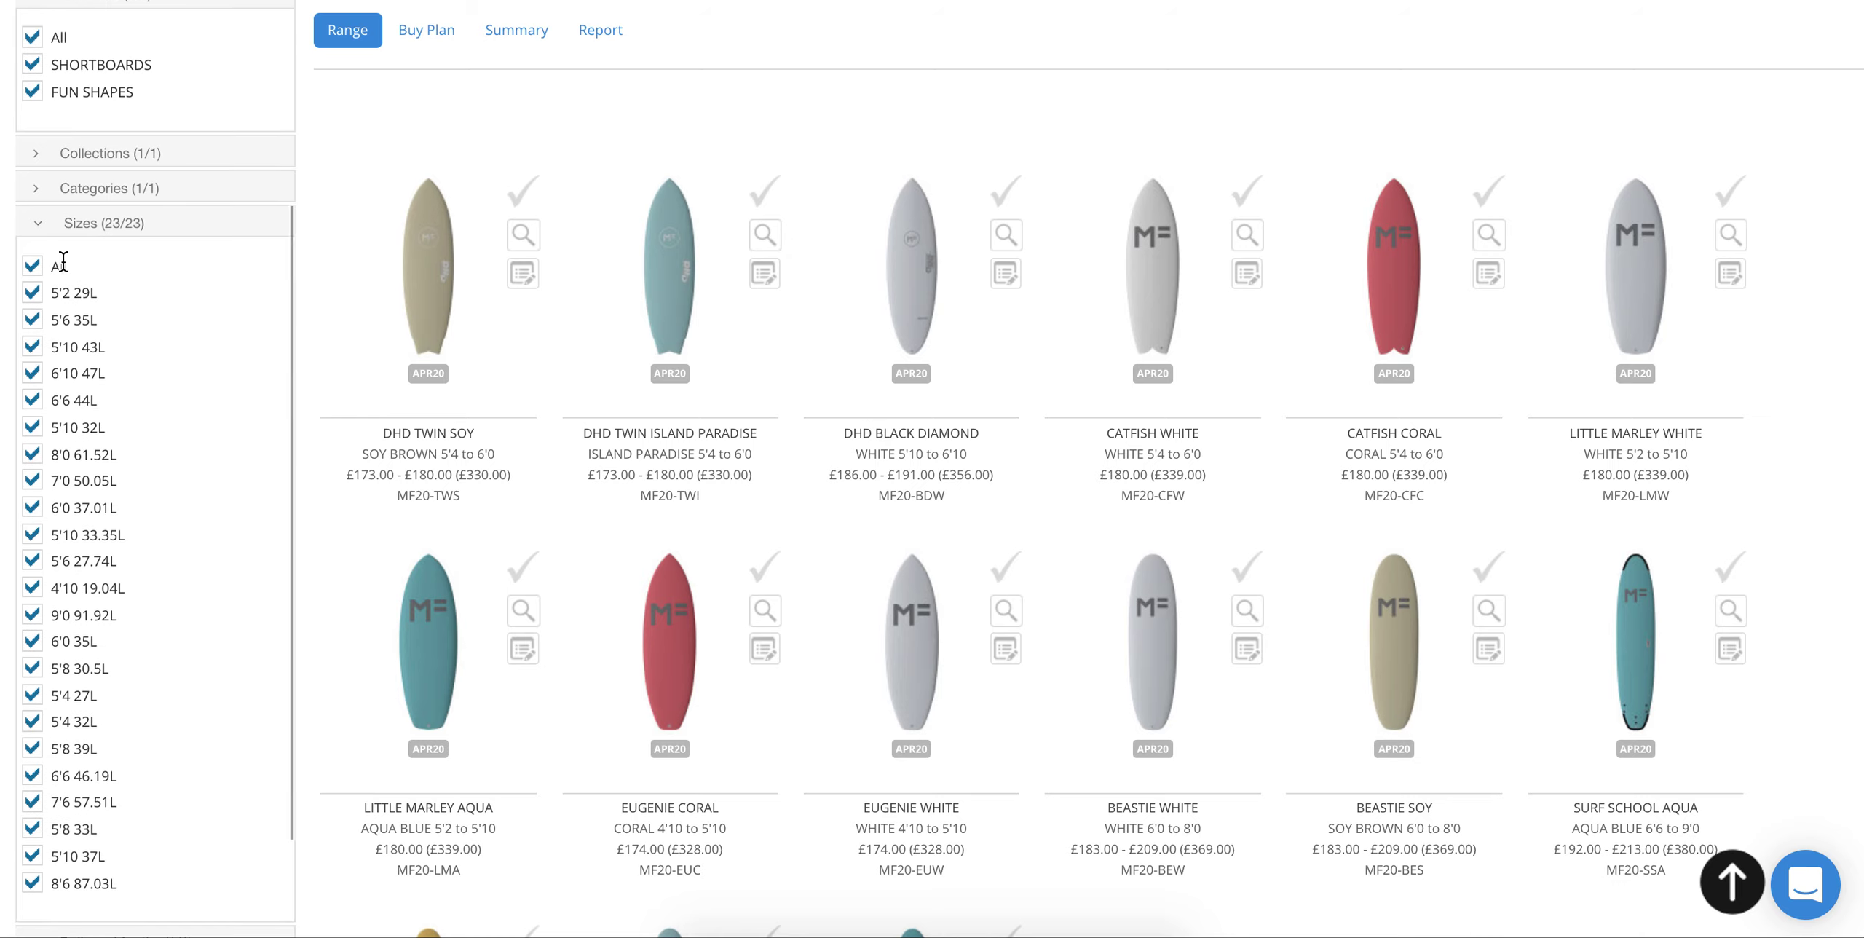
left_click(38, 228)
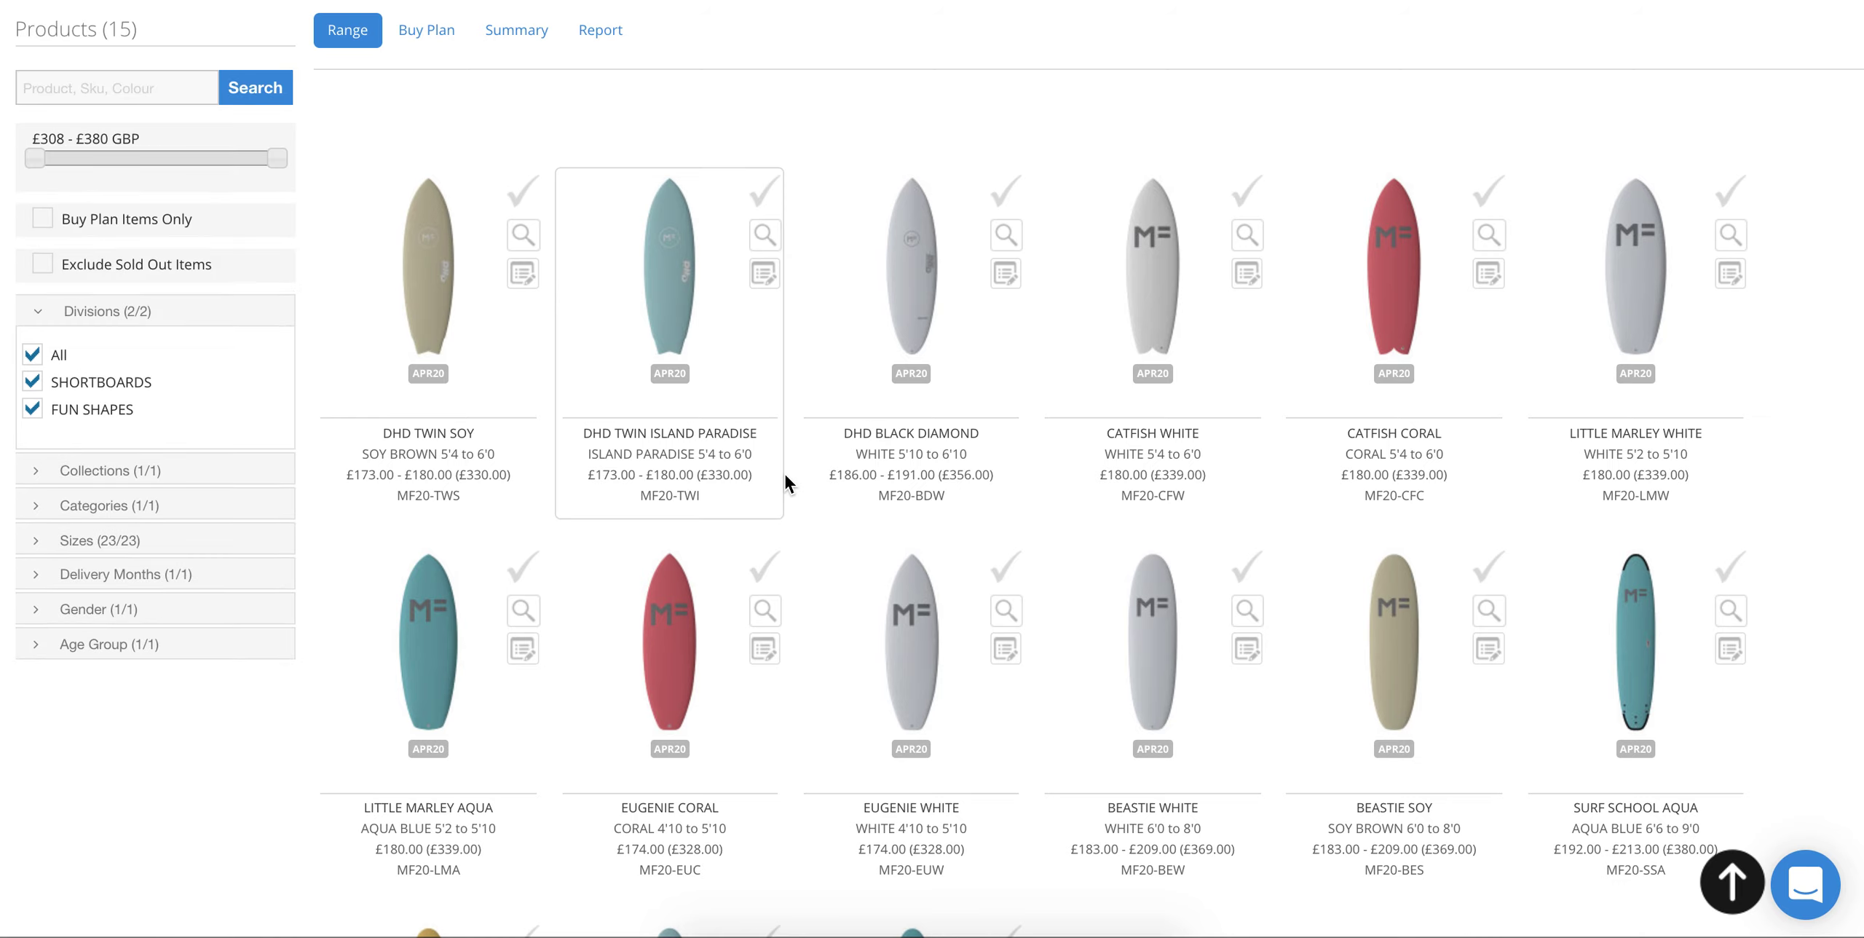
scroll(784, 474, "down", 2)
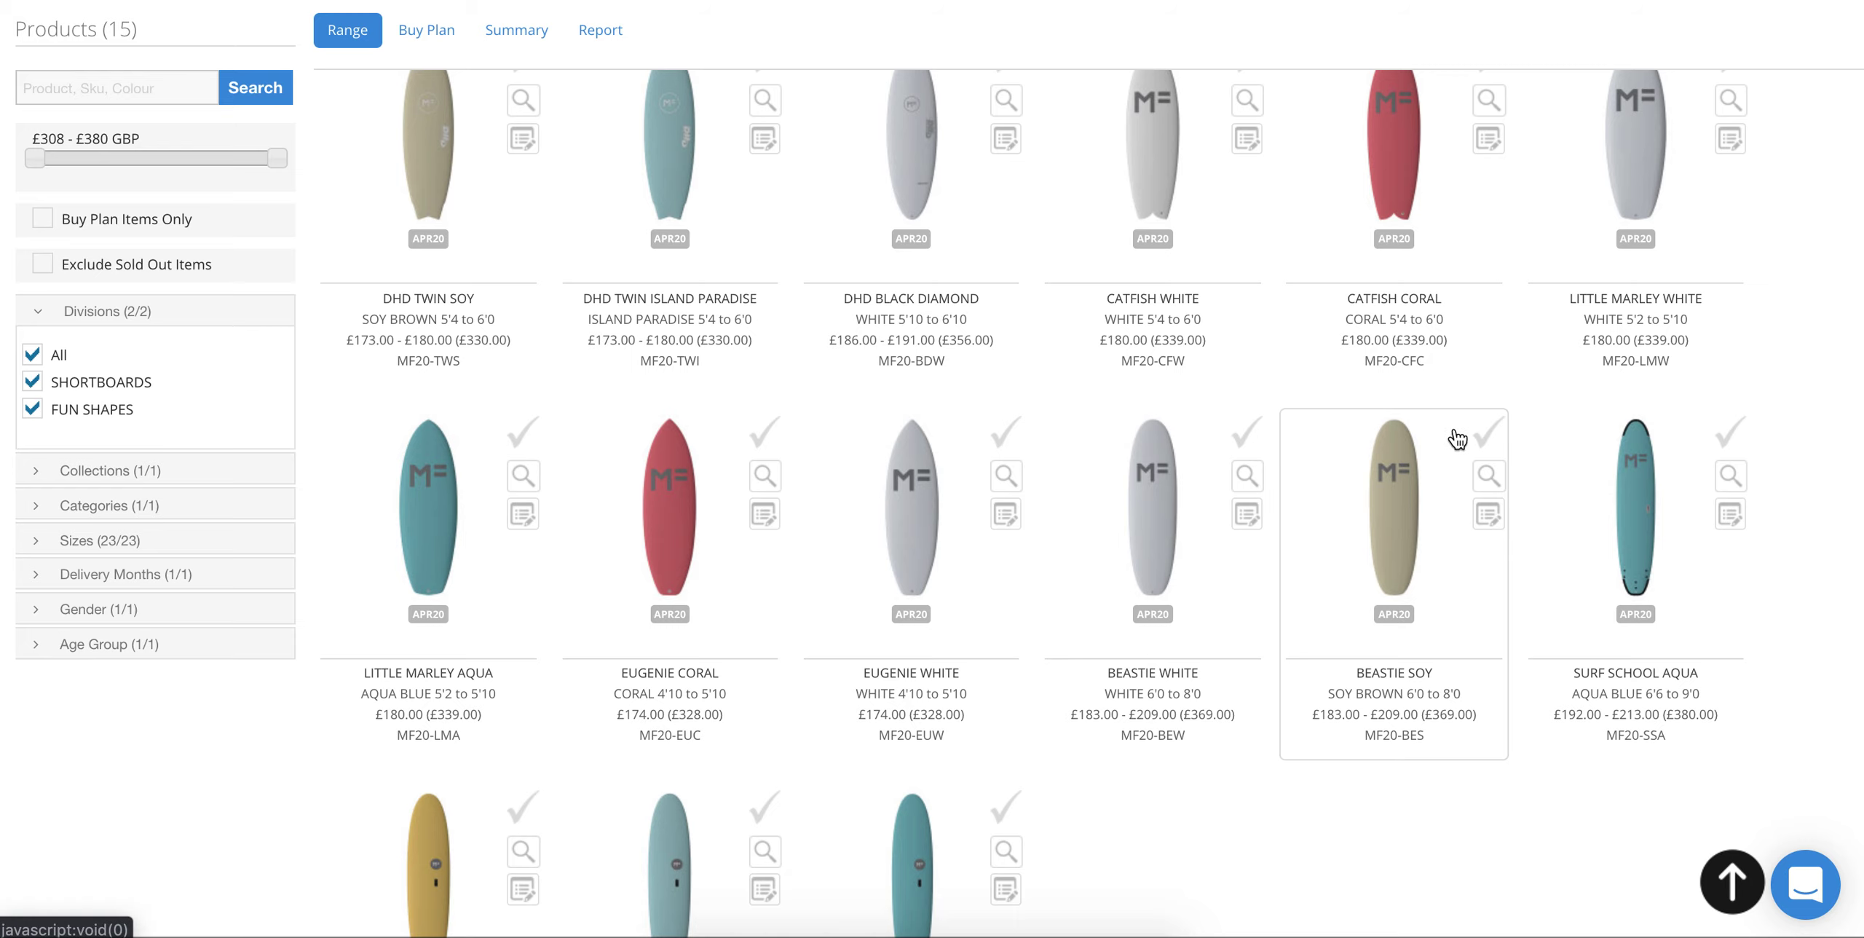
scroll(1053, 433, "down", 3)
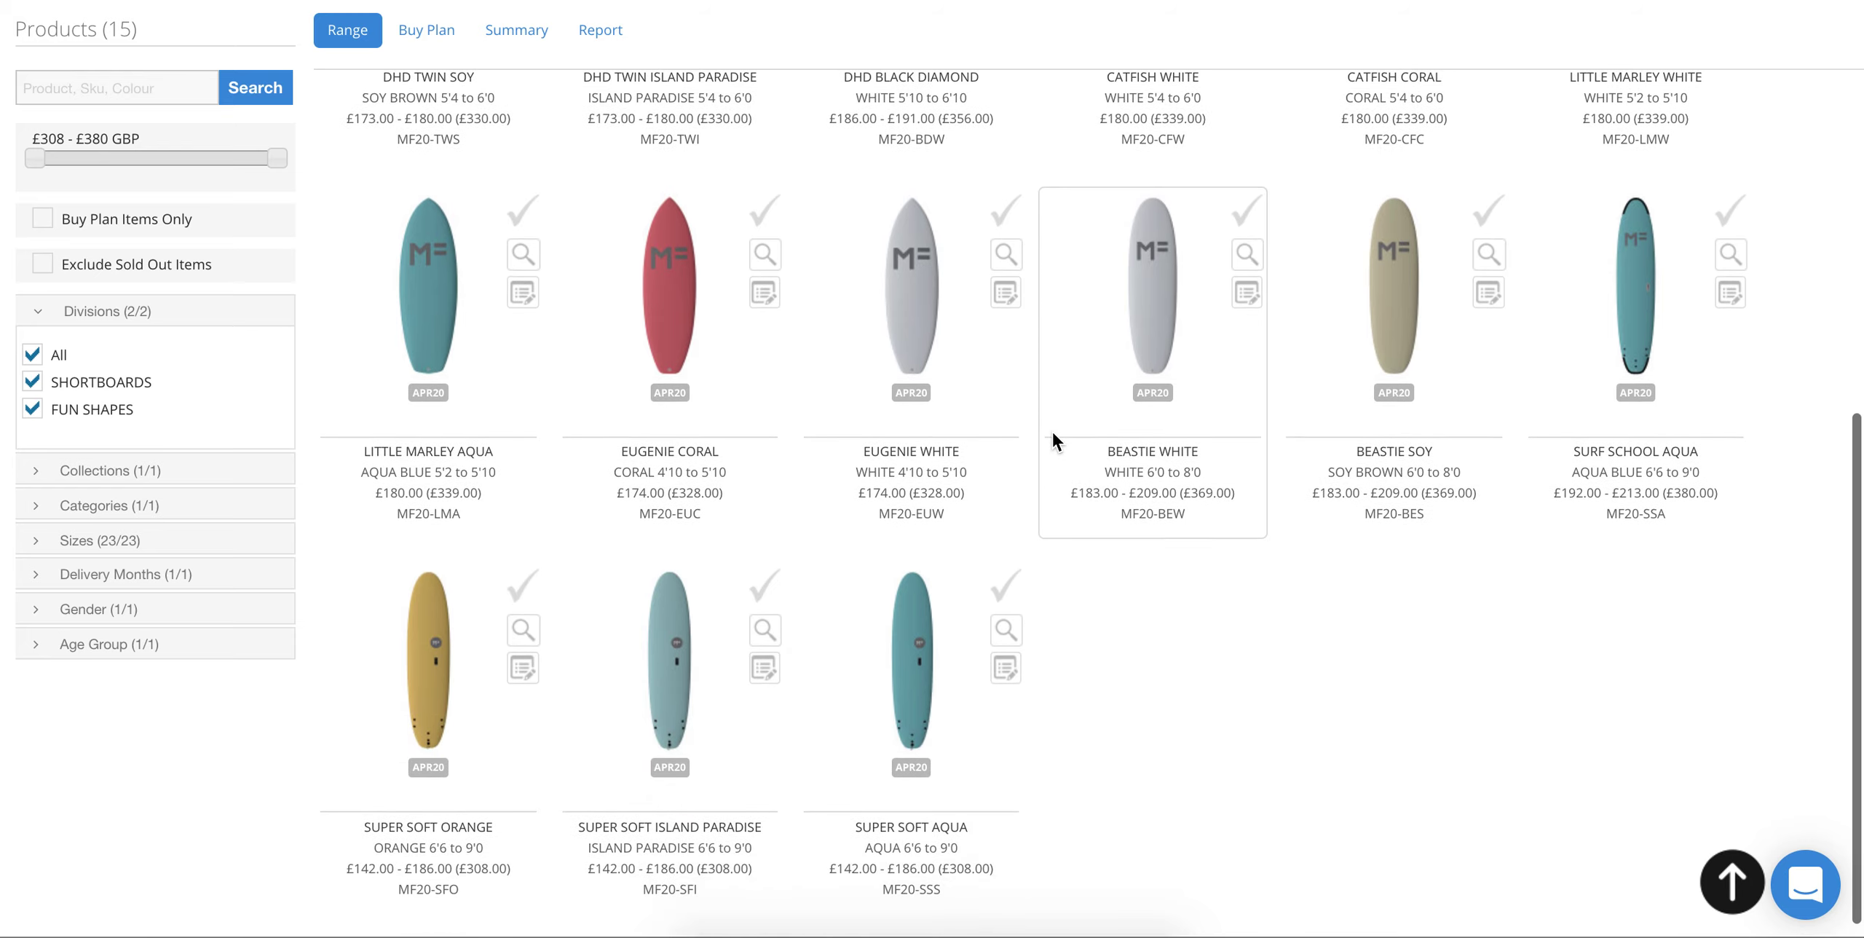
scroll(1053, 441, "down", 1)
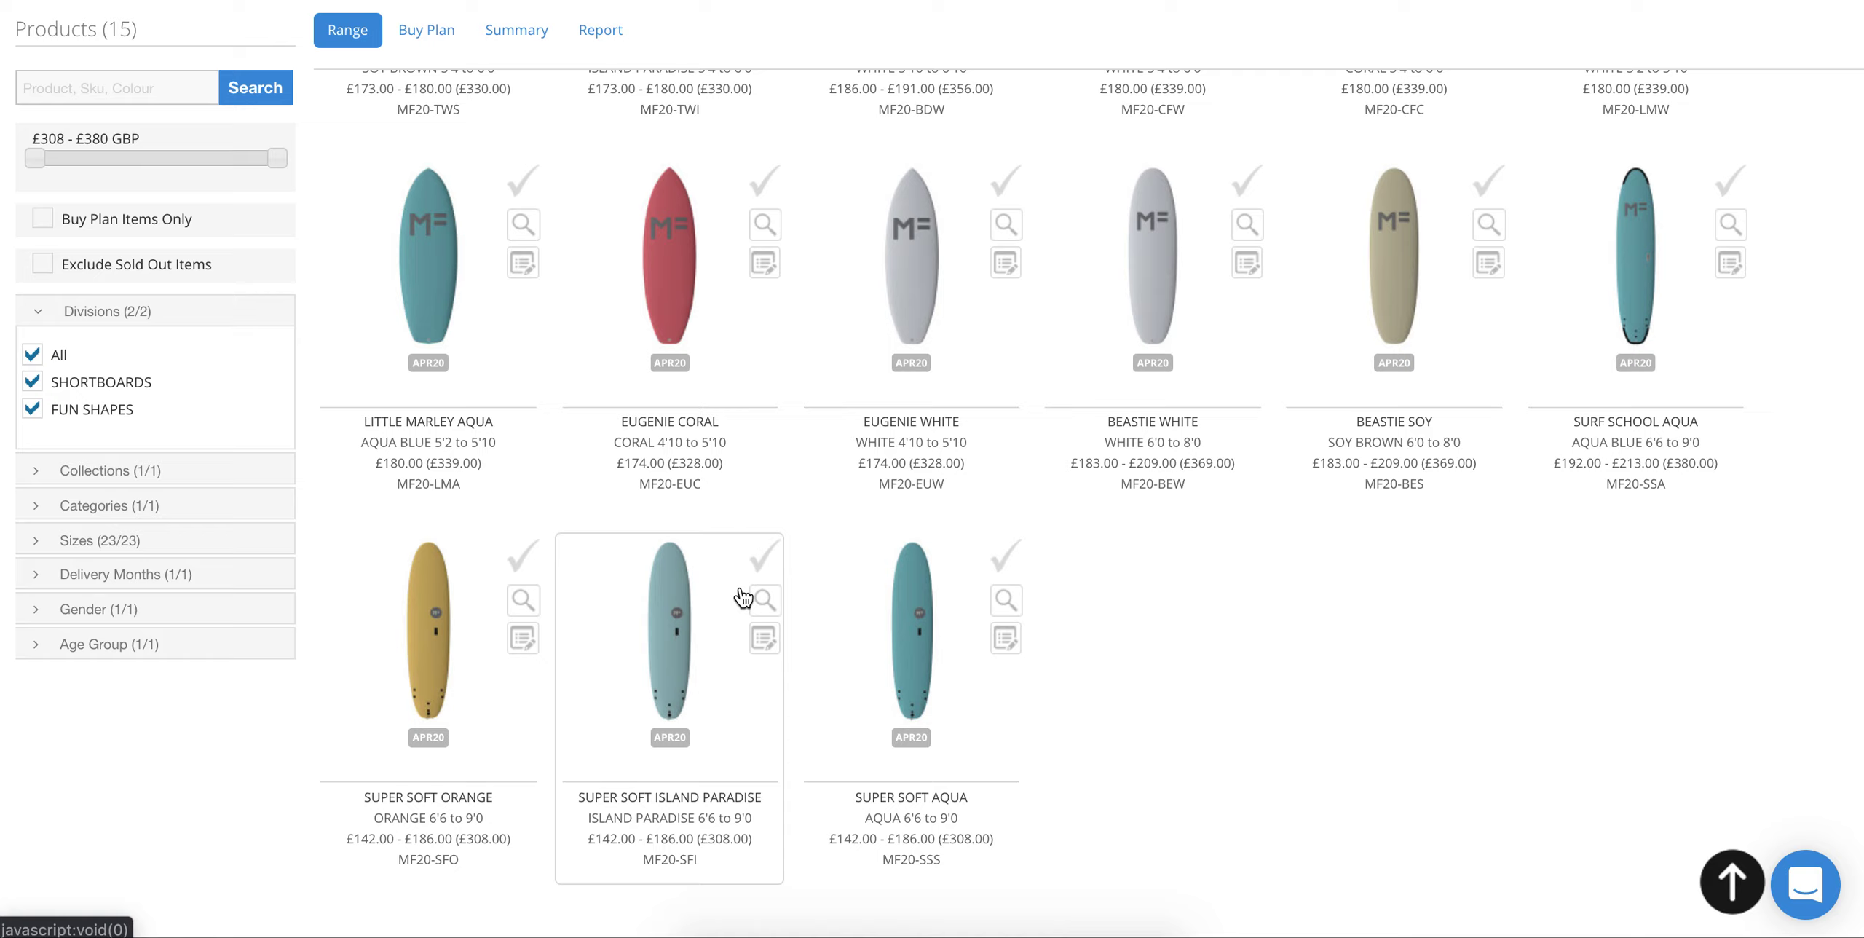
left_click(692, 621)
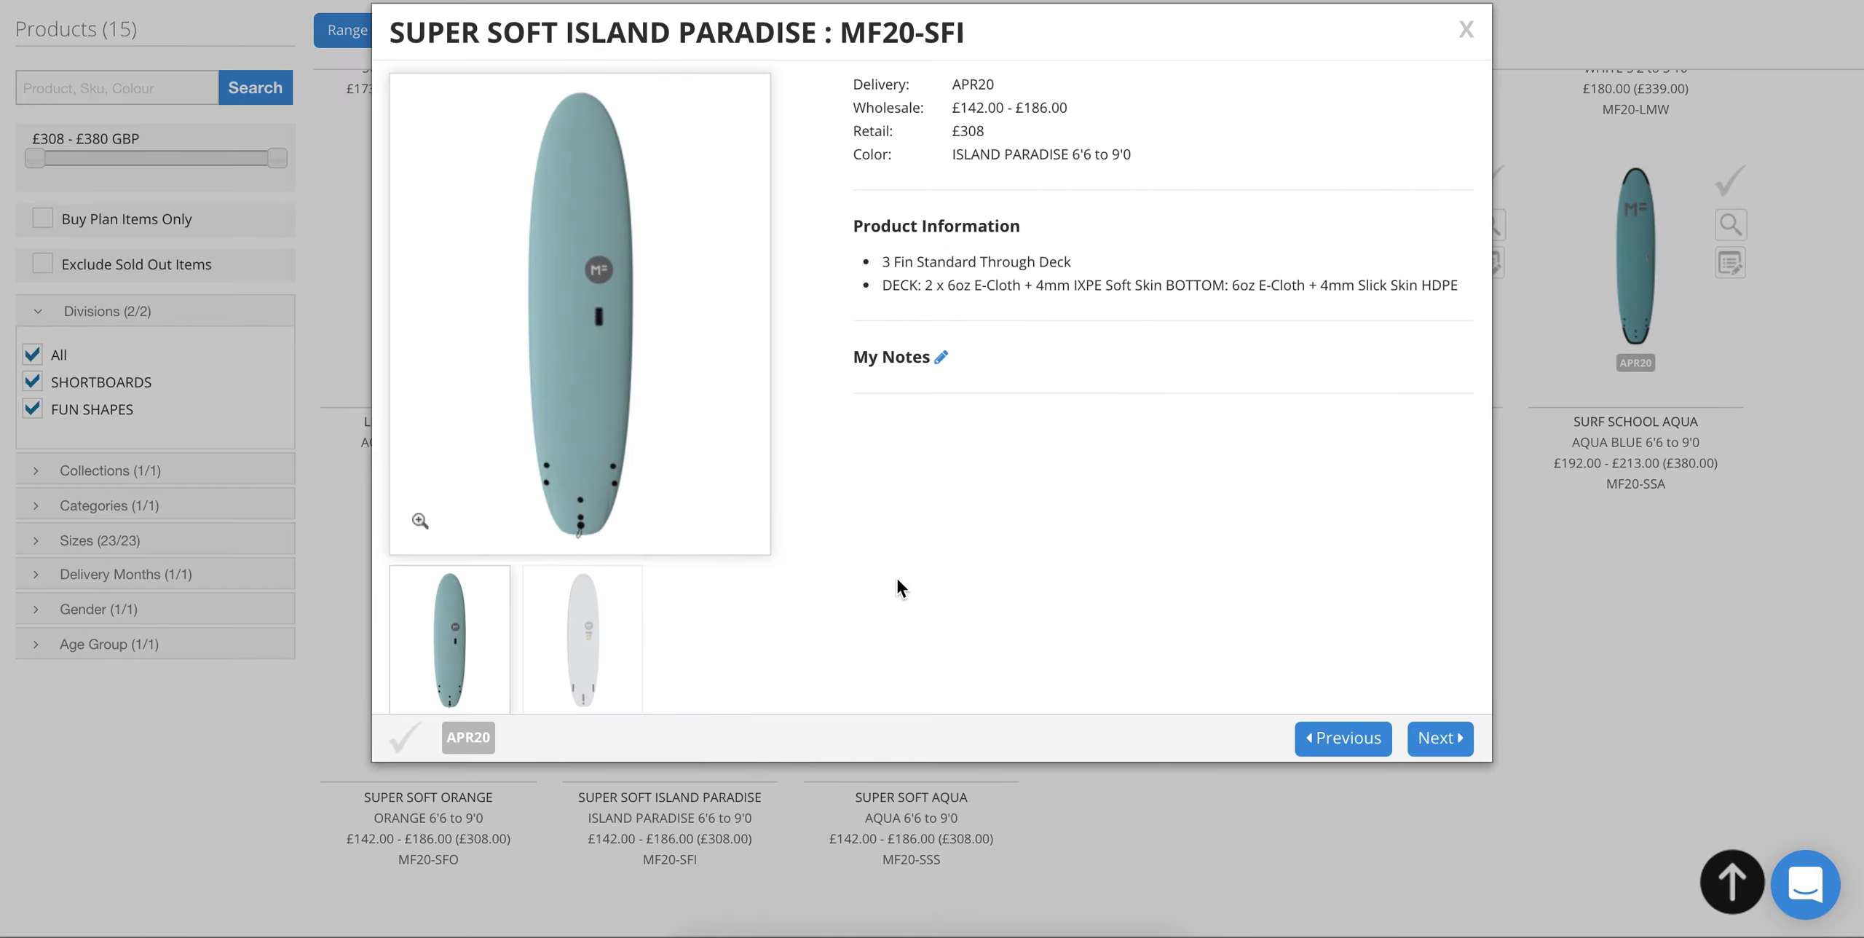
left_click(575, 675)
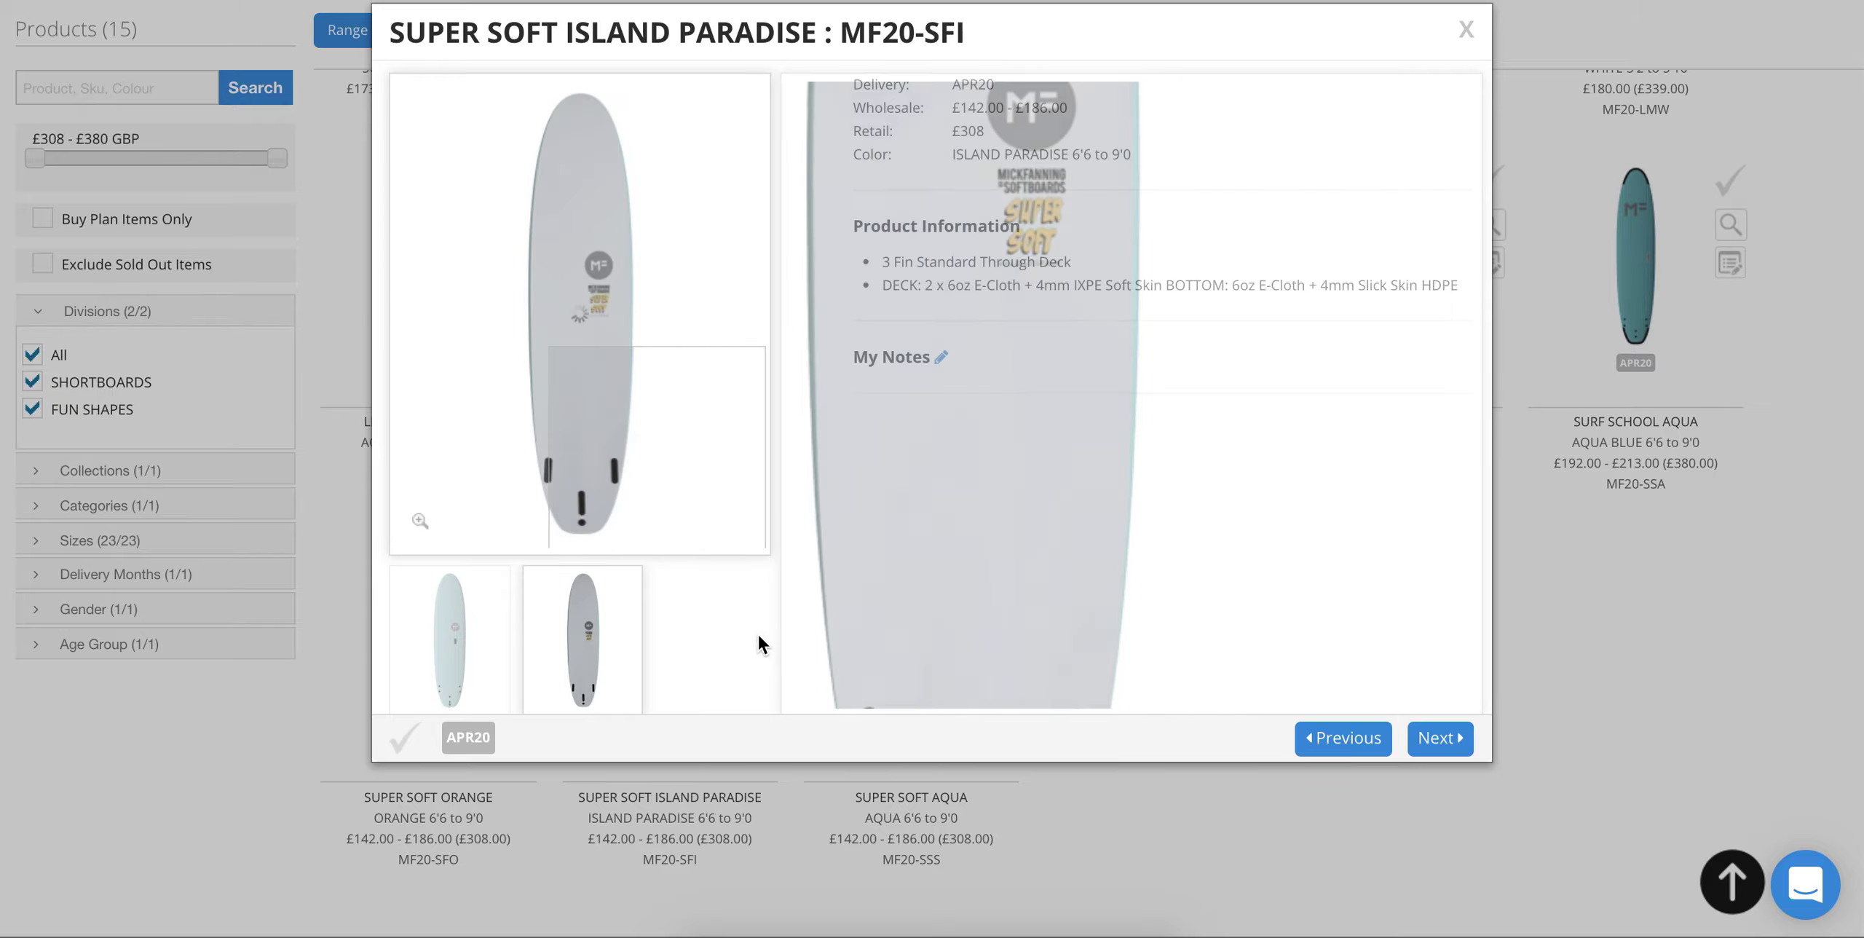
left_click(1595, 576)
Step: Tick Super Soft Aqua, Super Soft Island Paradise and Surf School Aqua for the buy plan
scroll(1241, 594, "up", 4)
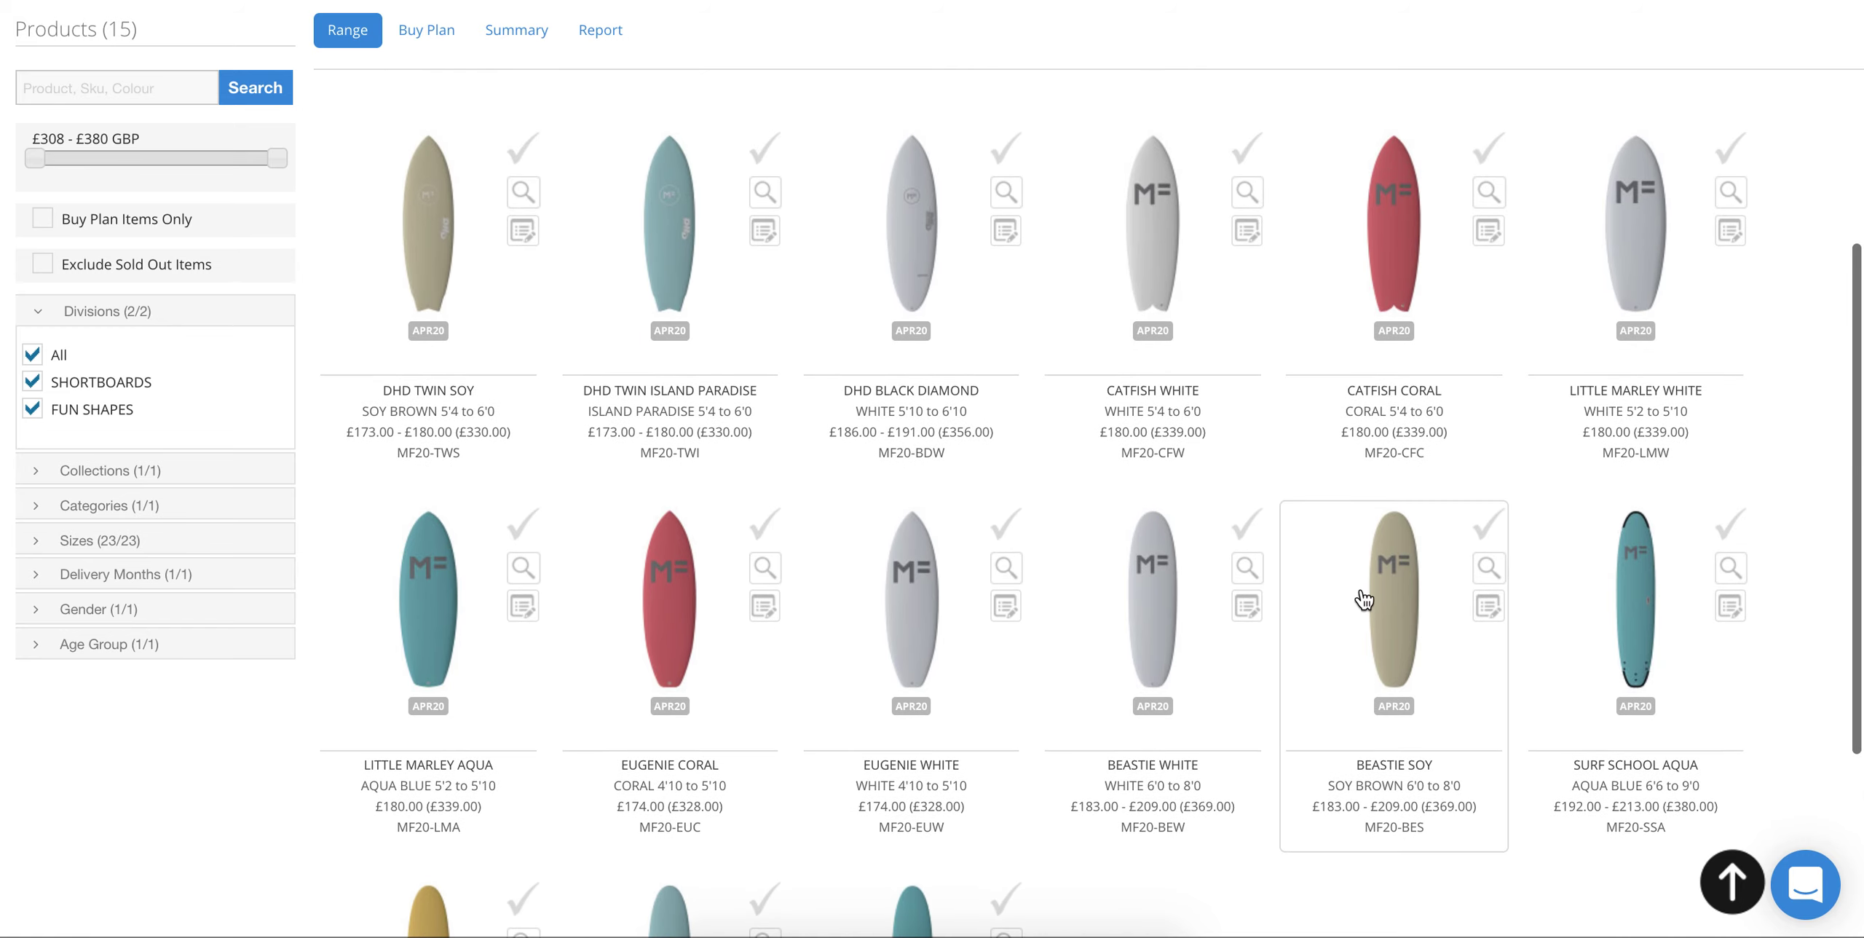
scroll(1236, 554, "down", 4)
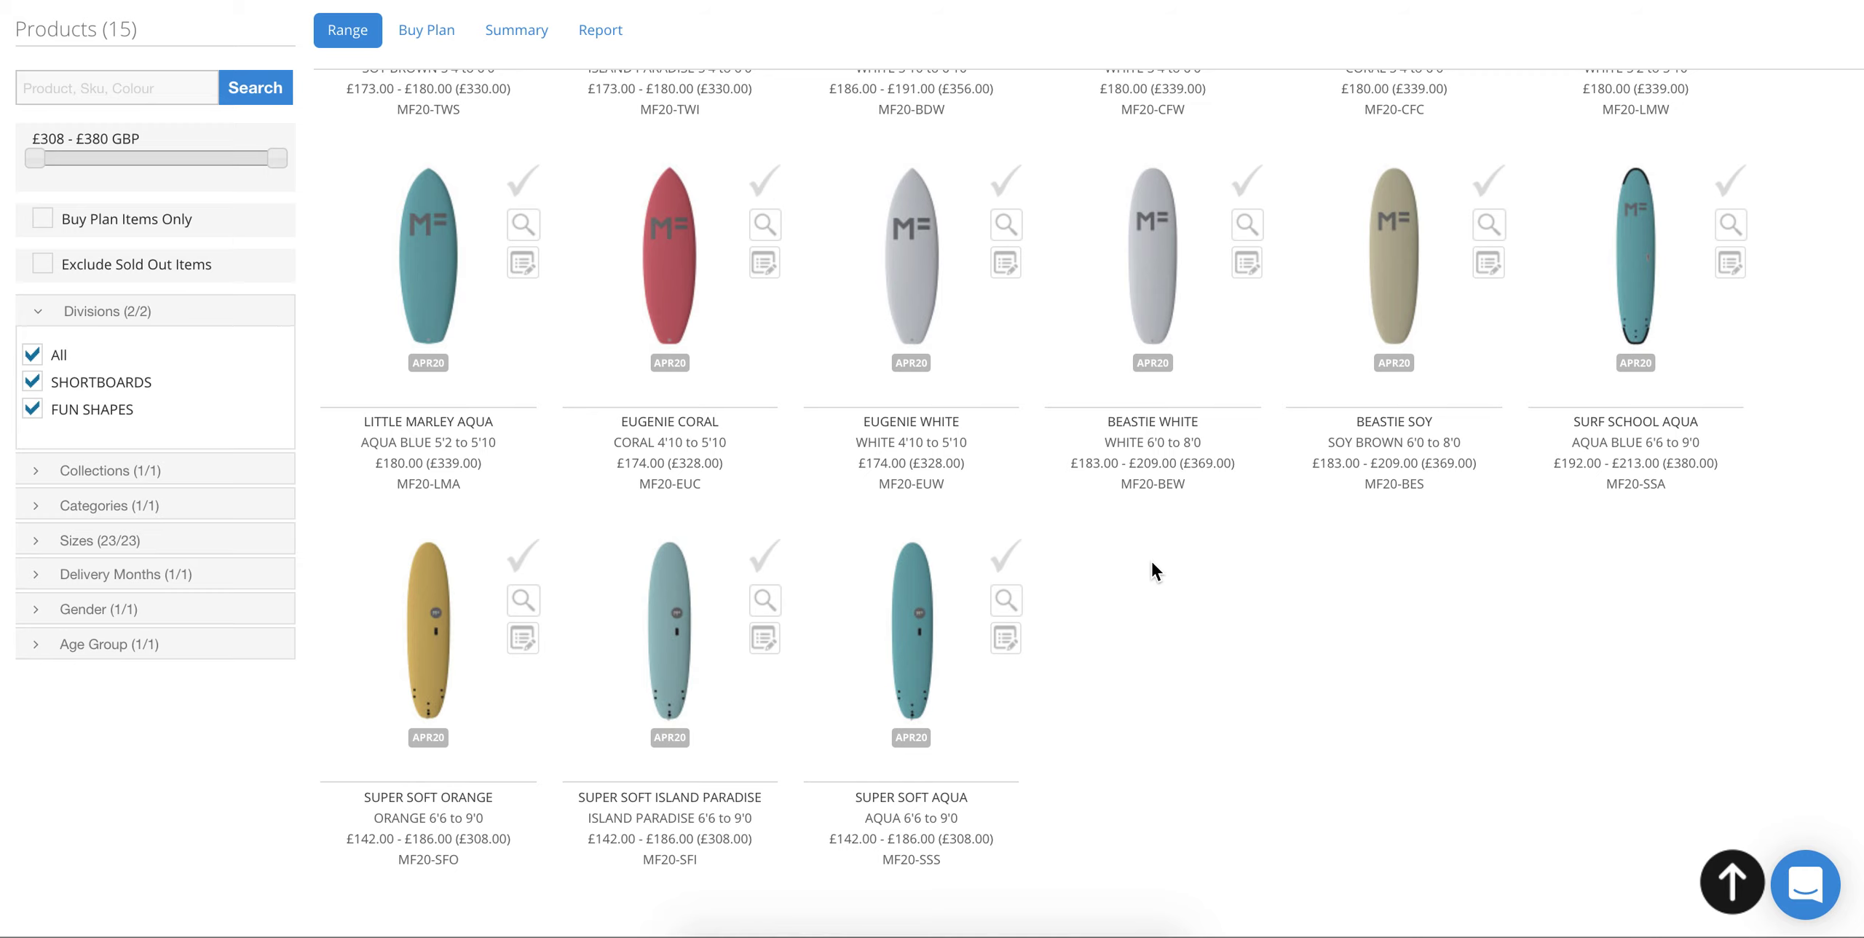
scroll(1152, 562, "up", 1)
left_click(1008, 582)
left_click(770, 583)
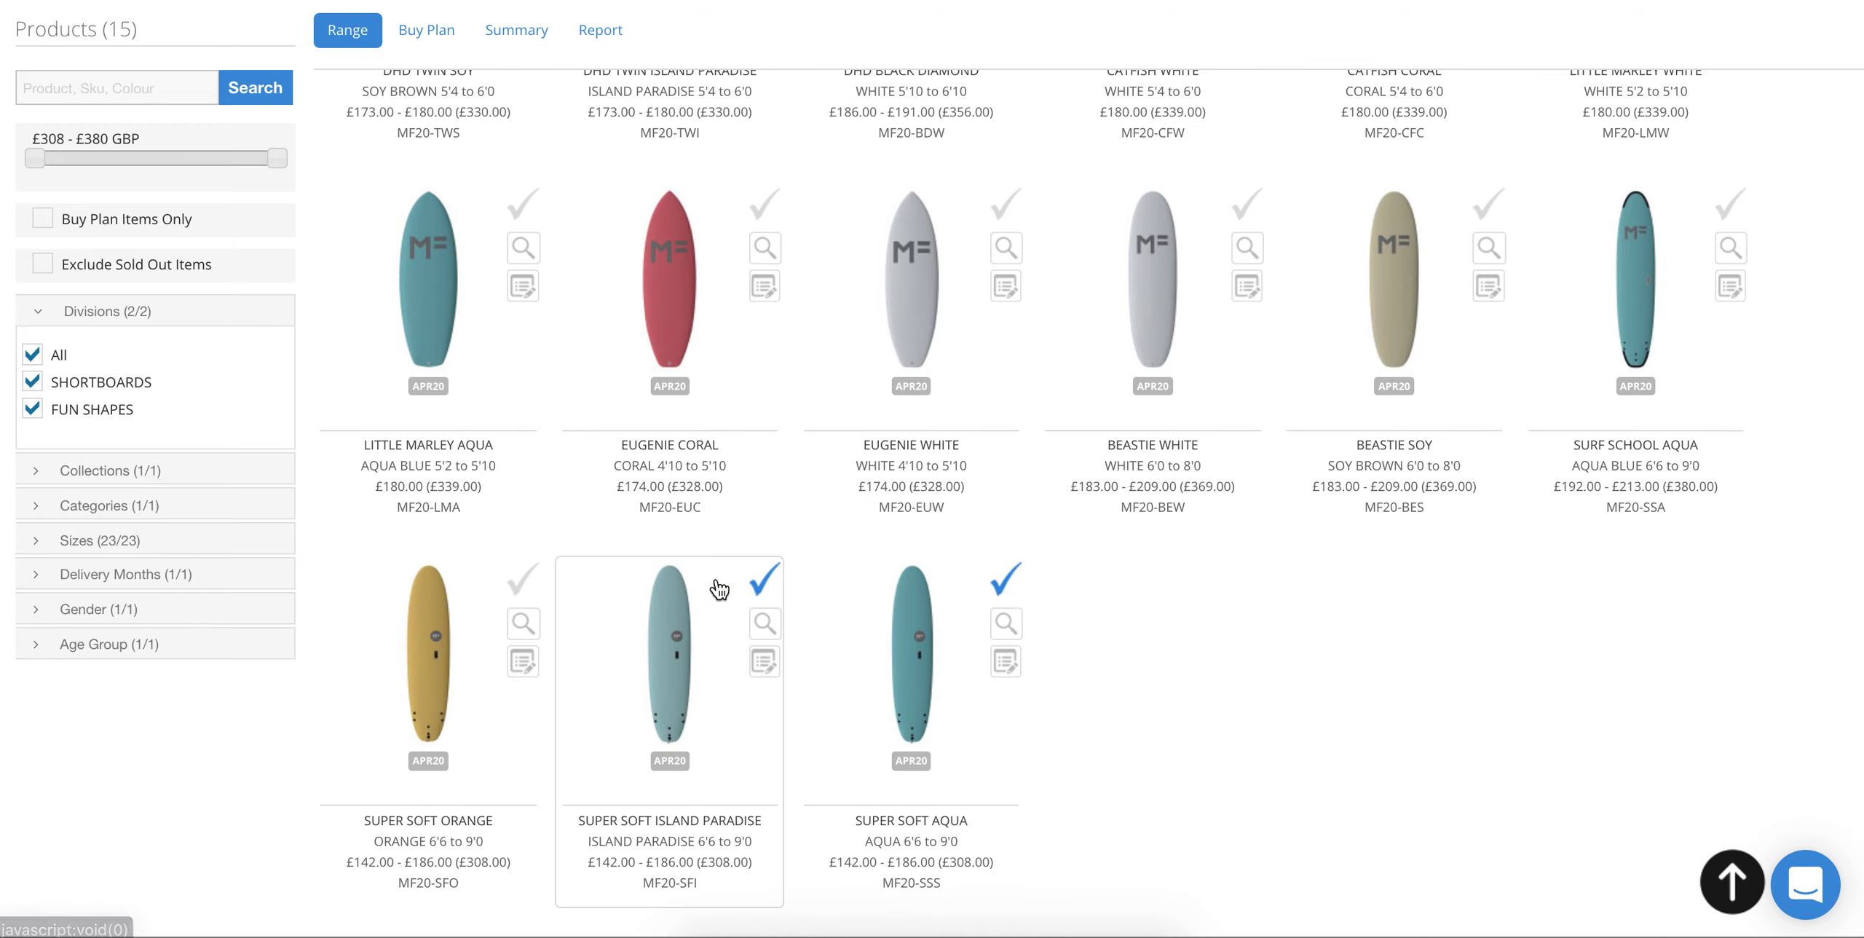
left_click(1737, 209)
Step: Tick the Catfish Coral and Catfish White cards to add them too
scroll(1256, 313, "up", 4)
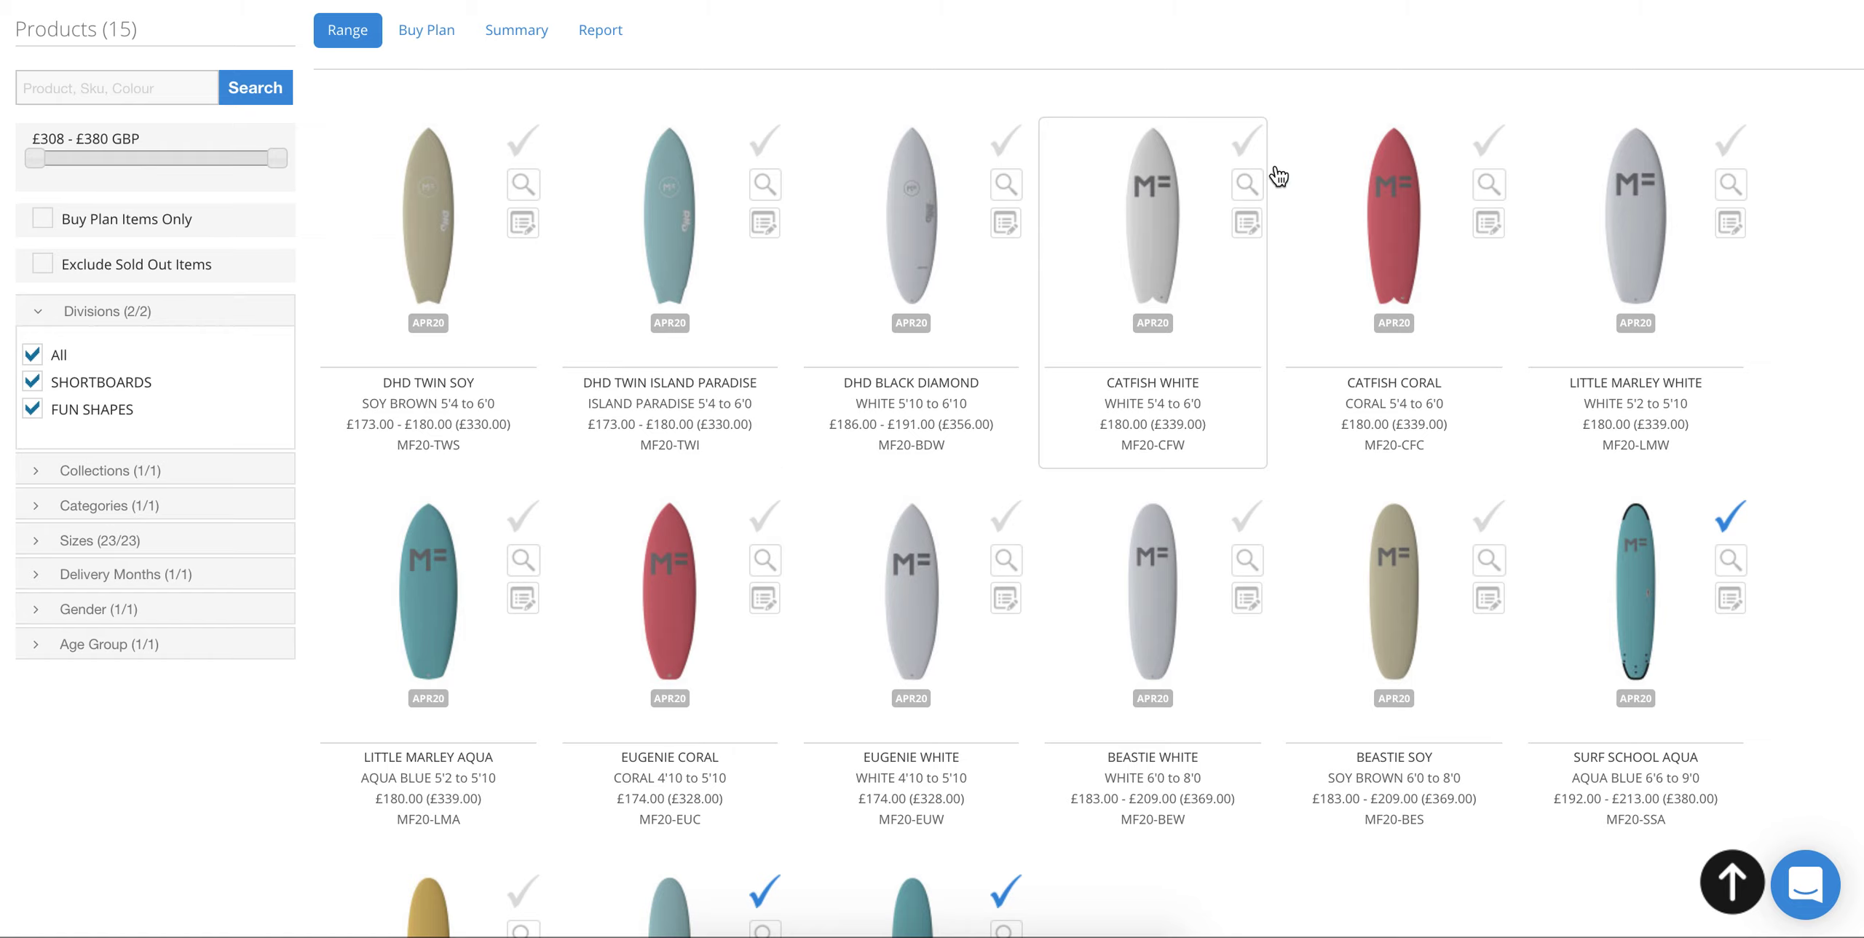
left_click(1486, 150)
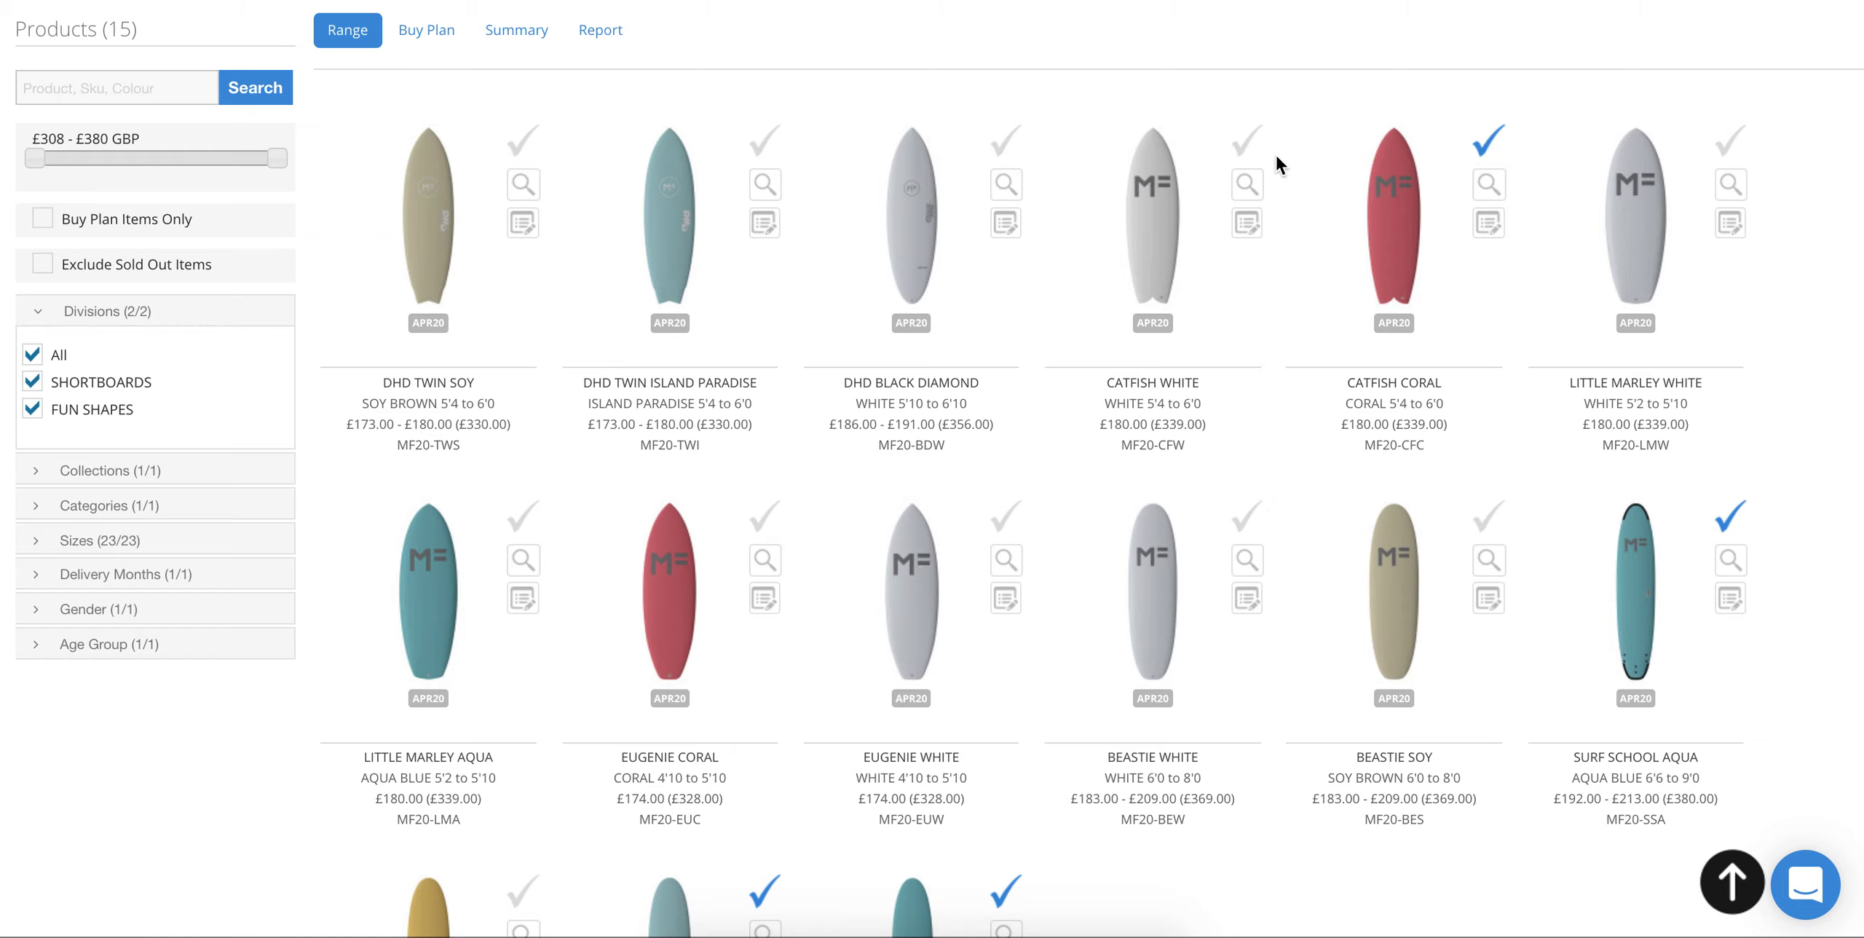
left_click(1243, 147)
scroll(999, 274, "up", 1)
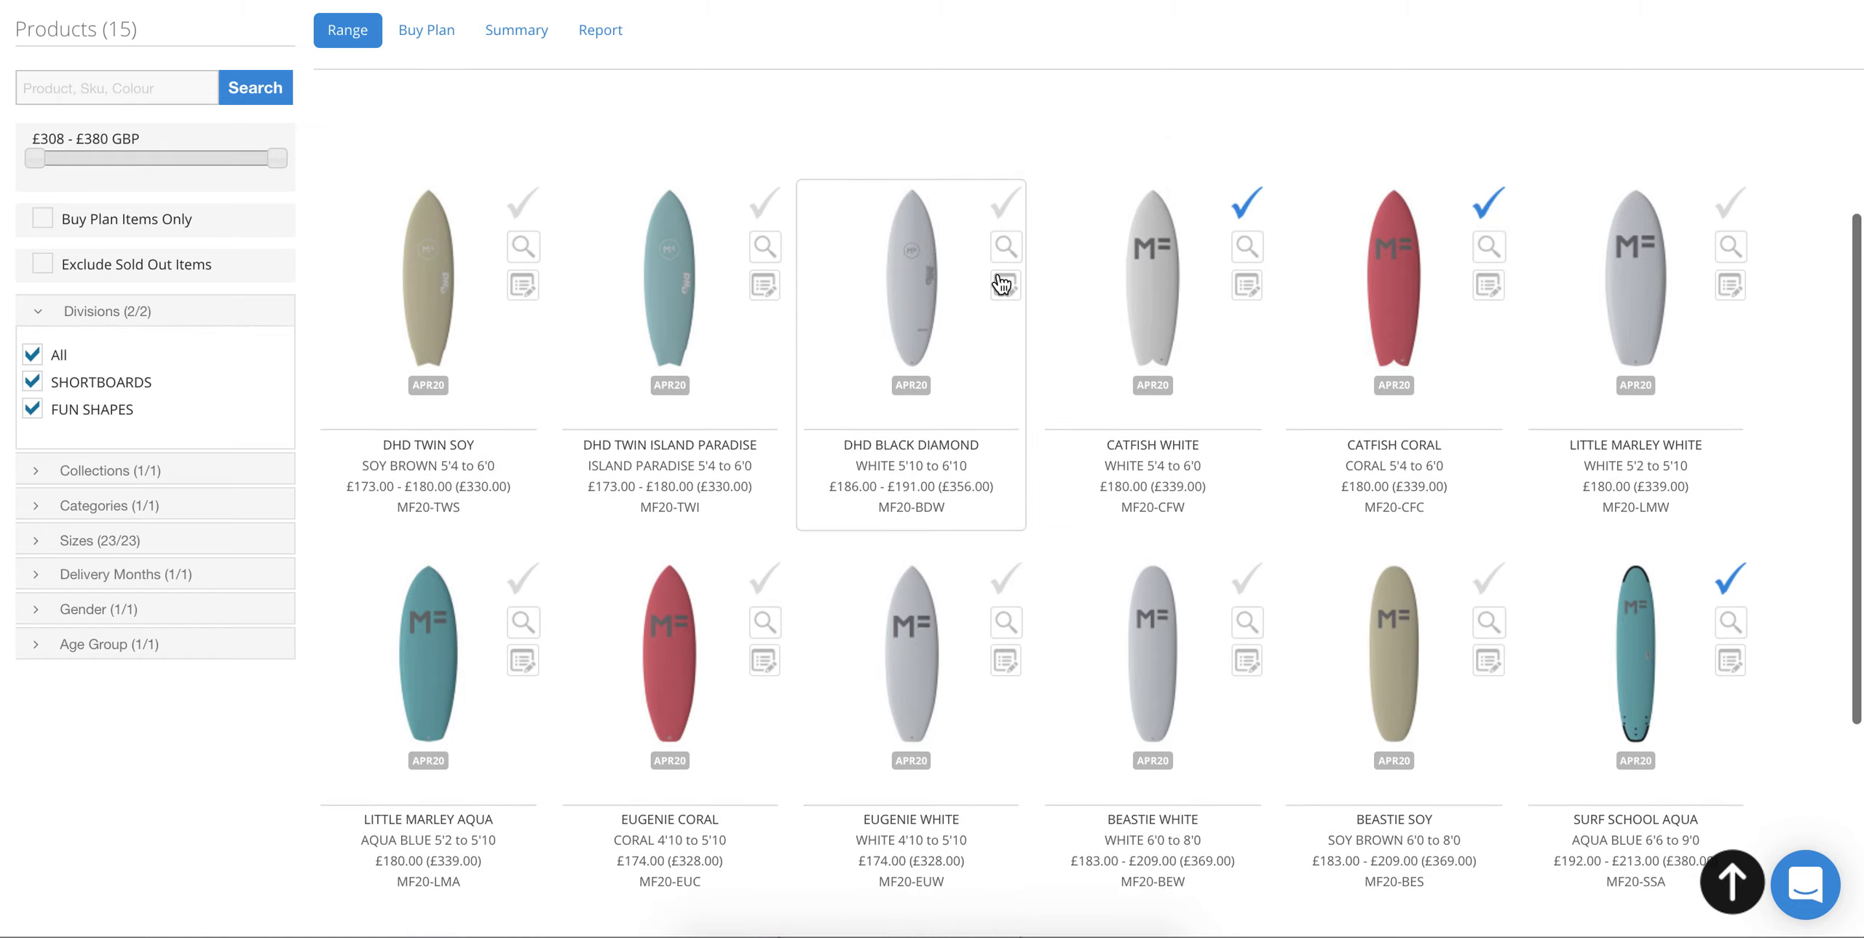
scroll(999, 283, "down", 5)
scroll(1002, 284, "up", 5)
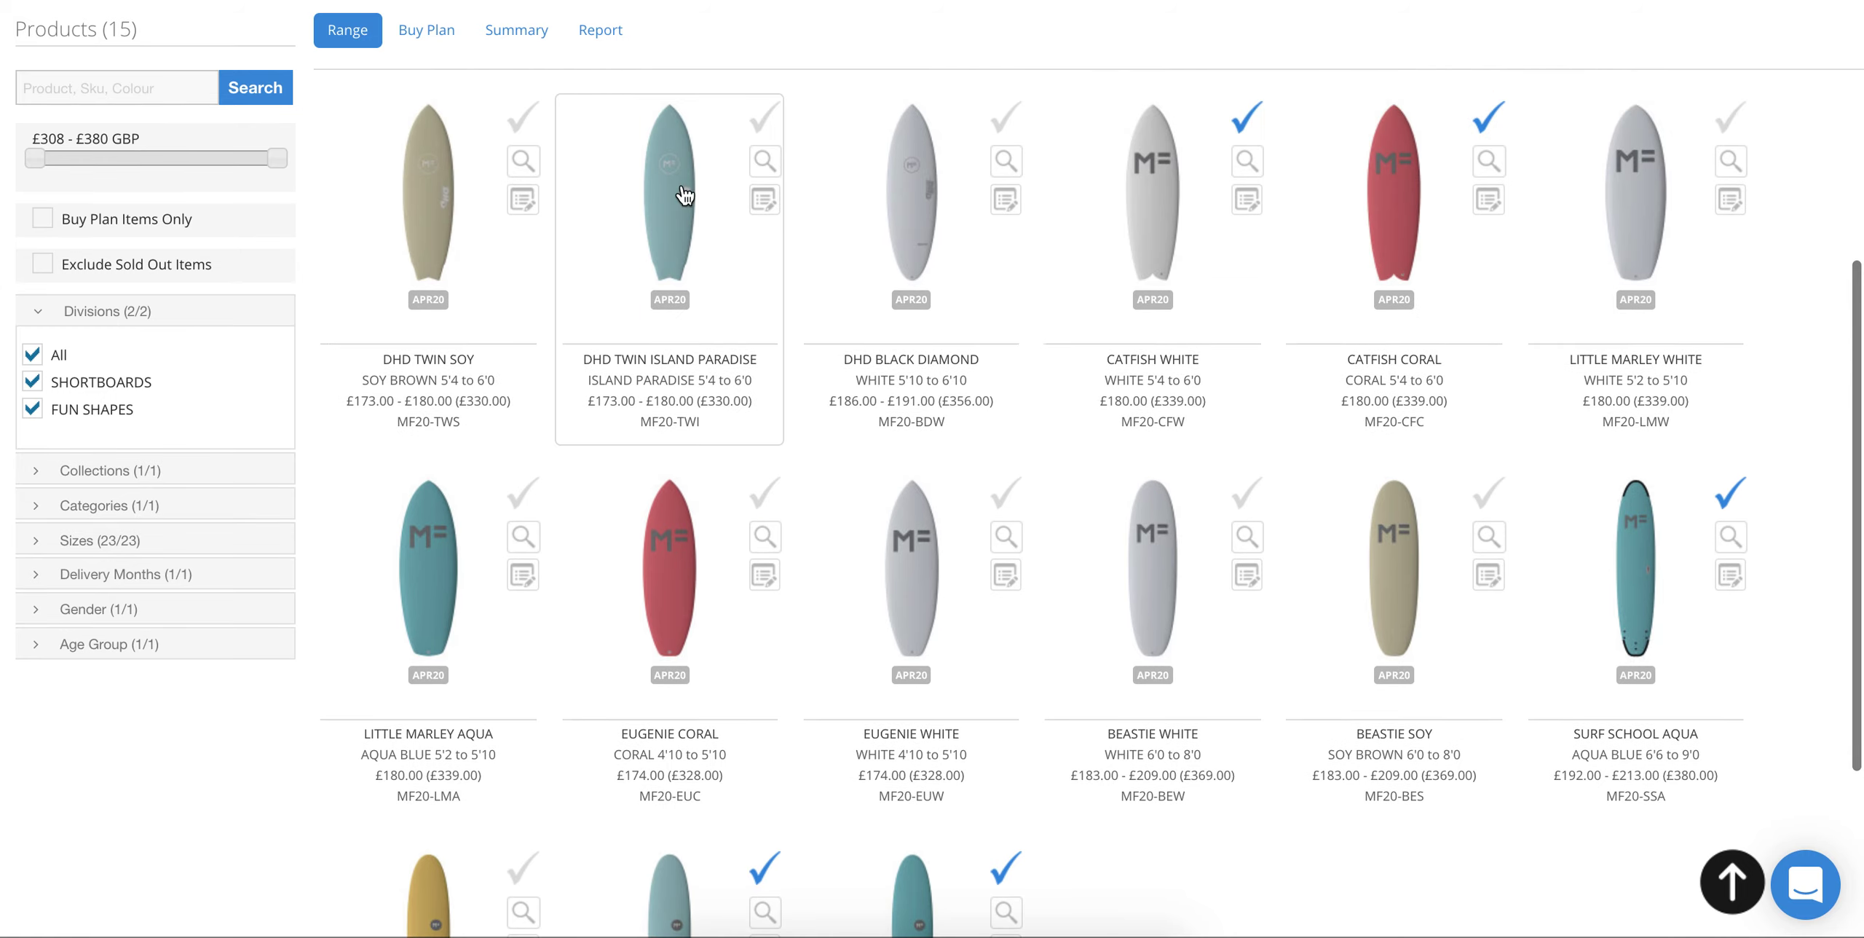
Step: In the Buy Plan, set the Super Soft Aqua 7'0 quantity to 1
left_click(429, 35)
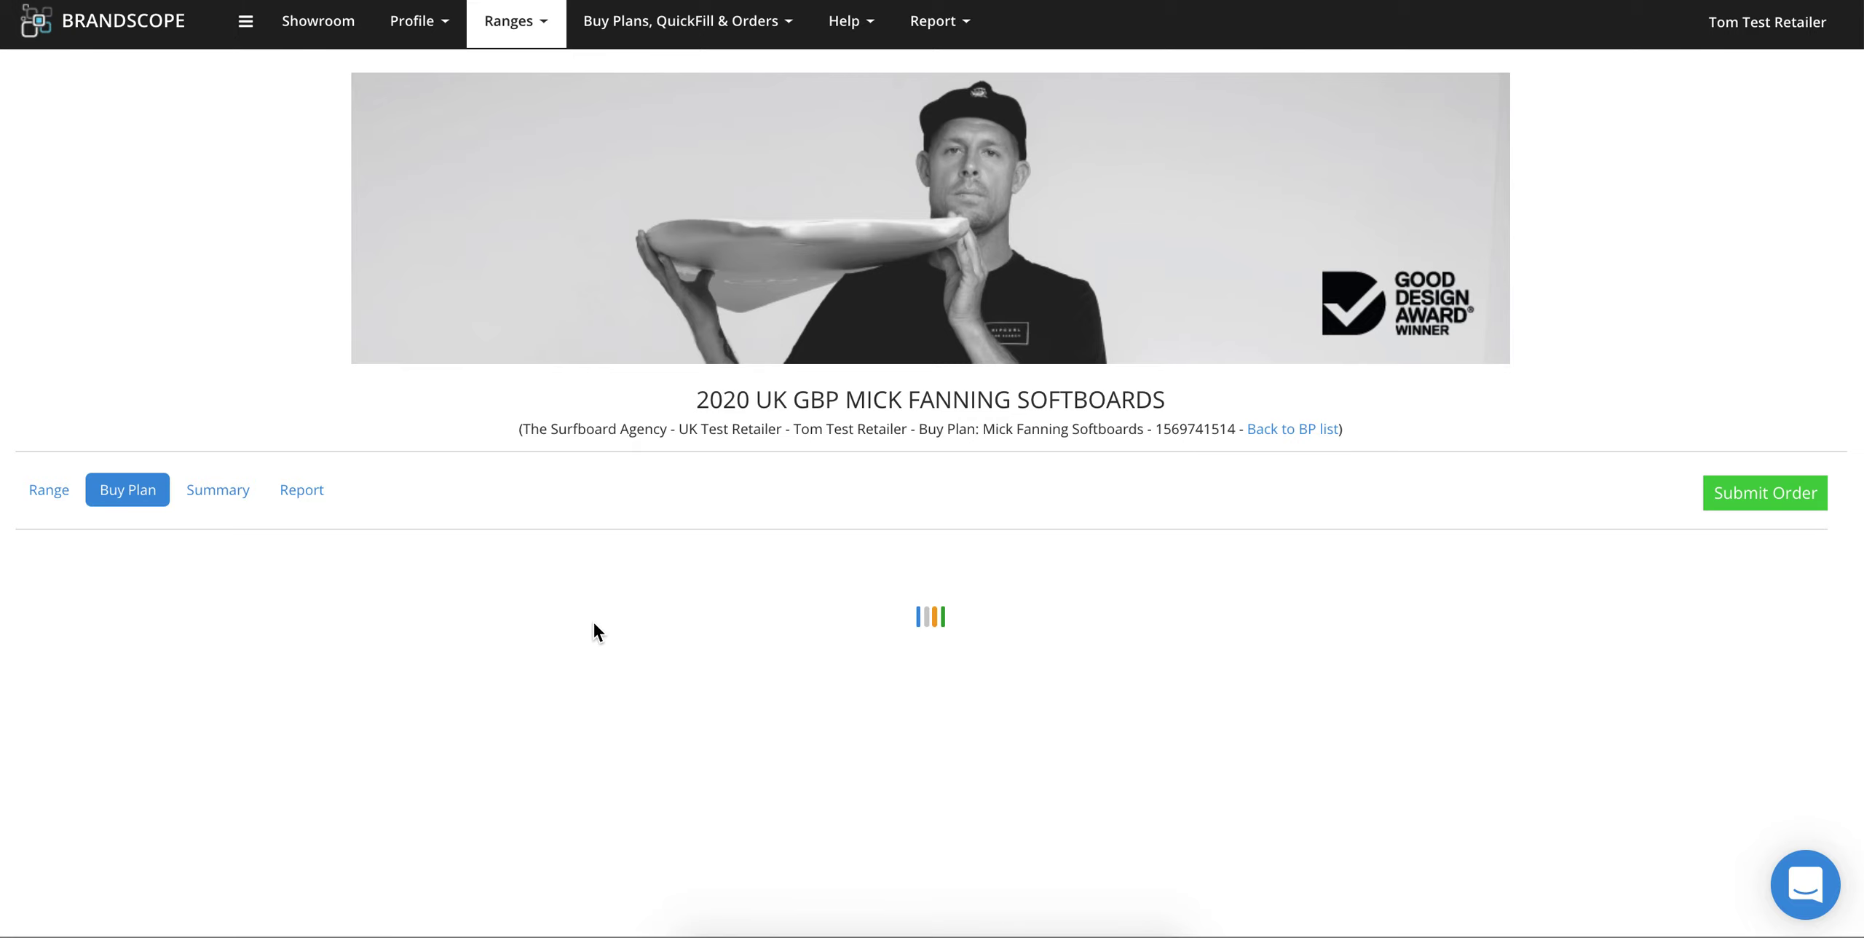
scroll(594, 622, "down", 3)
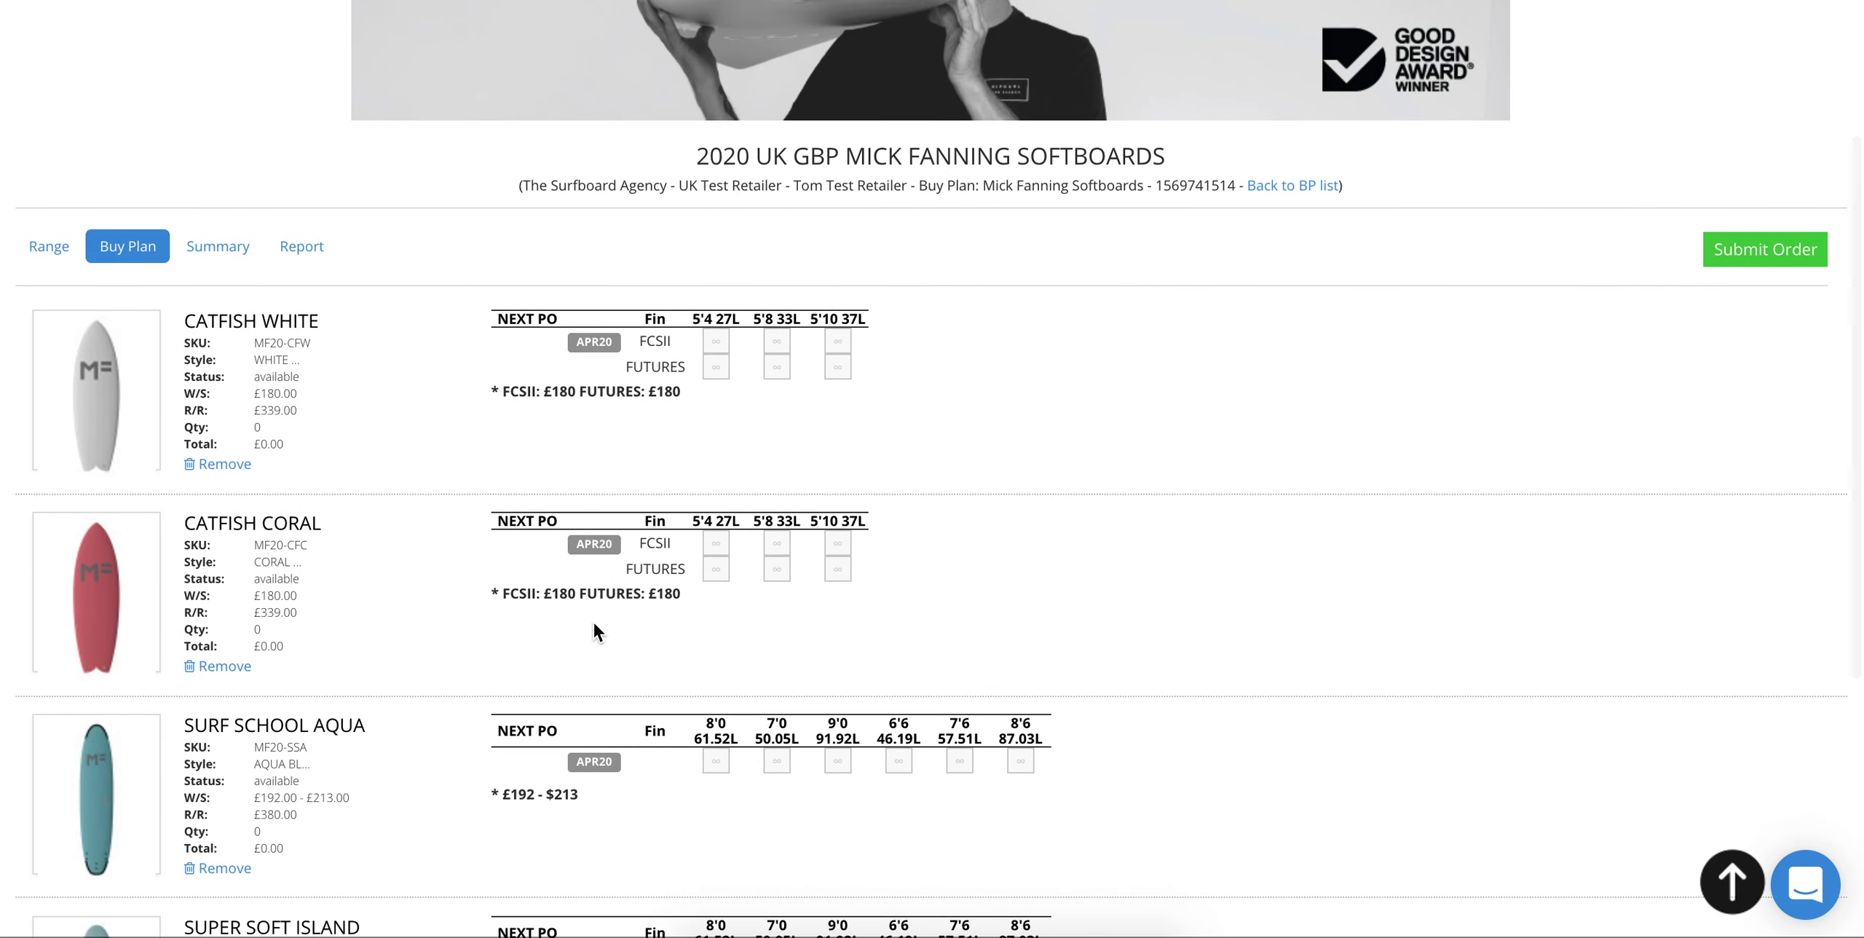
scroll(594, 623, "down", 3)
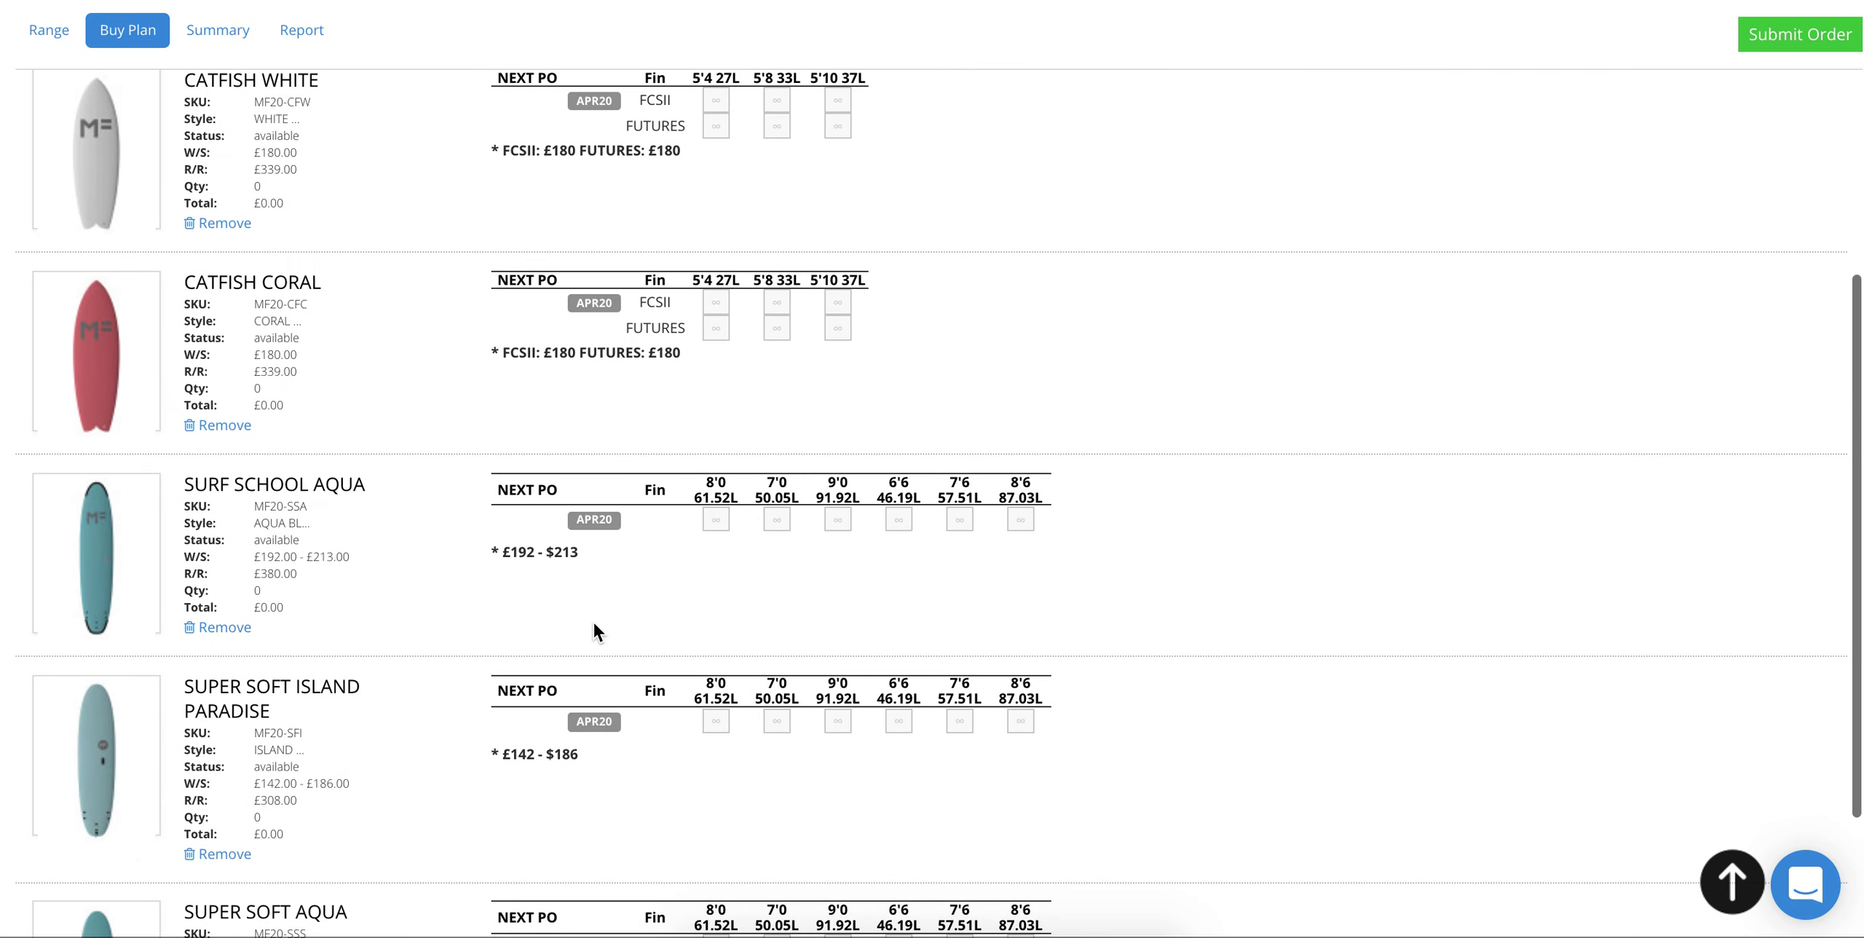
scroll(594, 632, "down", 3)
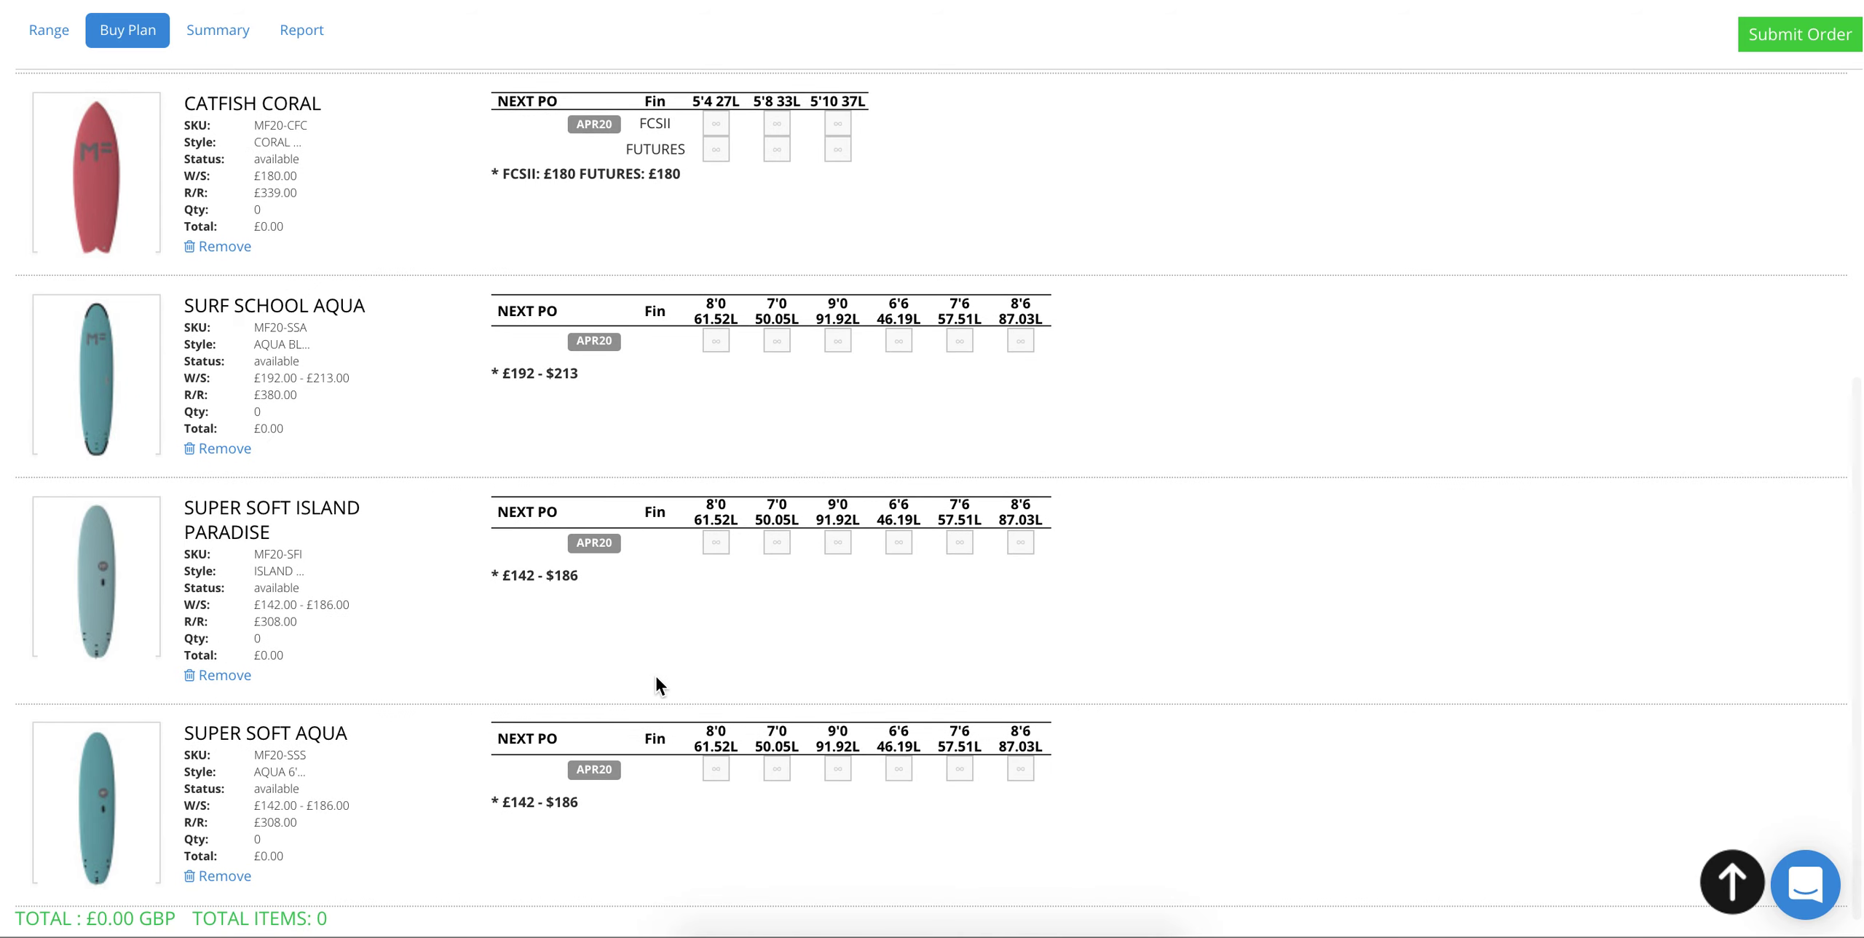
scroll(655, 684, "down", 1)
left_click(777, 732)
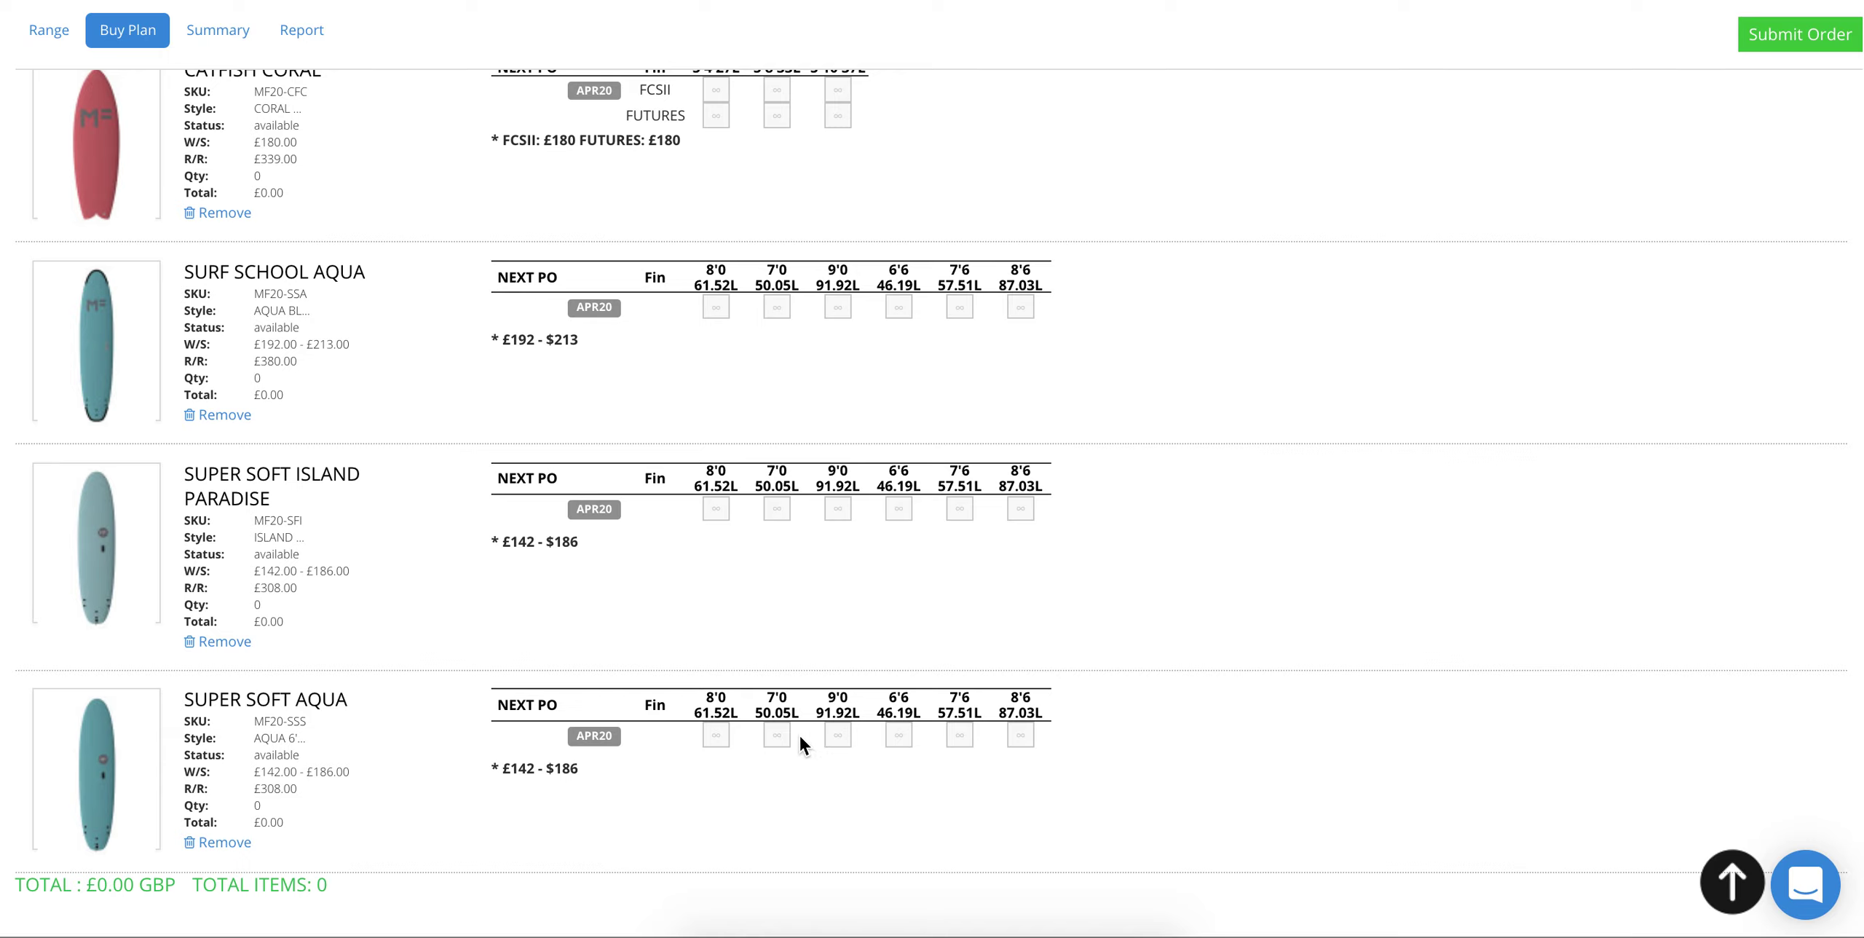
left_click(774, 799)
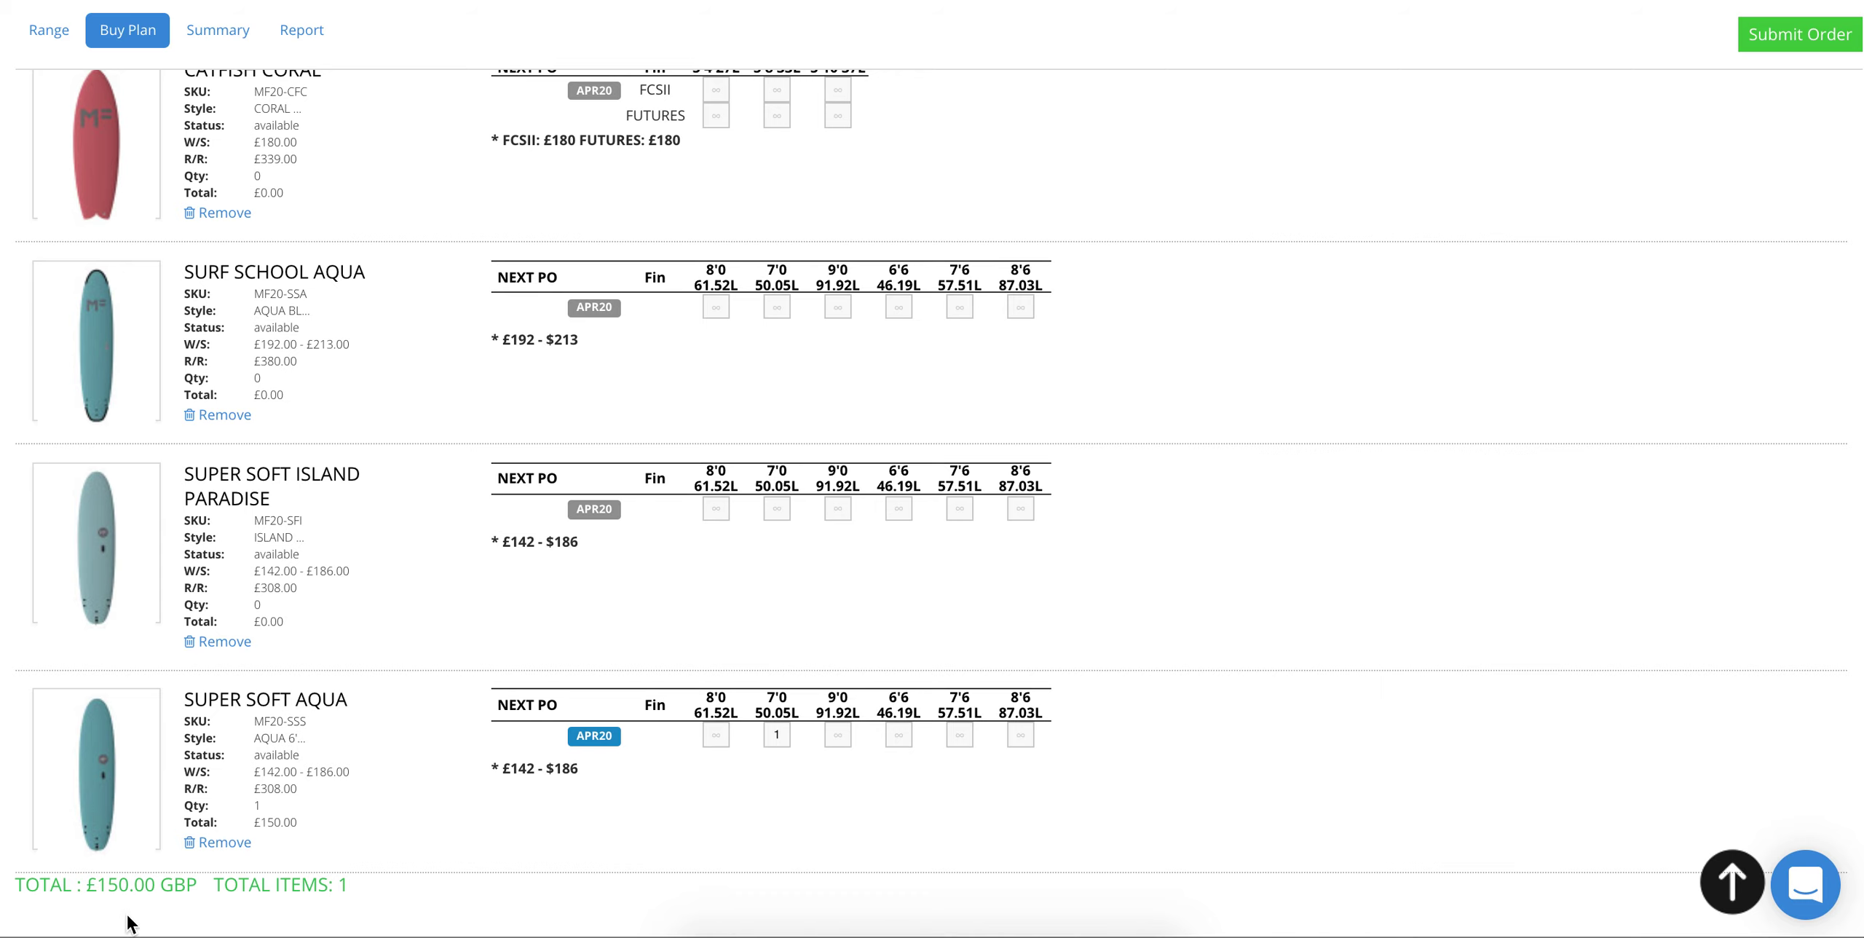
scroll(364, 757, "down", 1)
Step: Enter quantities: 2 Island Paradise 8'0, 3 Surf School Aqua 7'0, 2 Catfish Coral 5'4 FCSII
type("2")
left_click(772, 311)
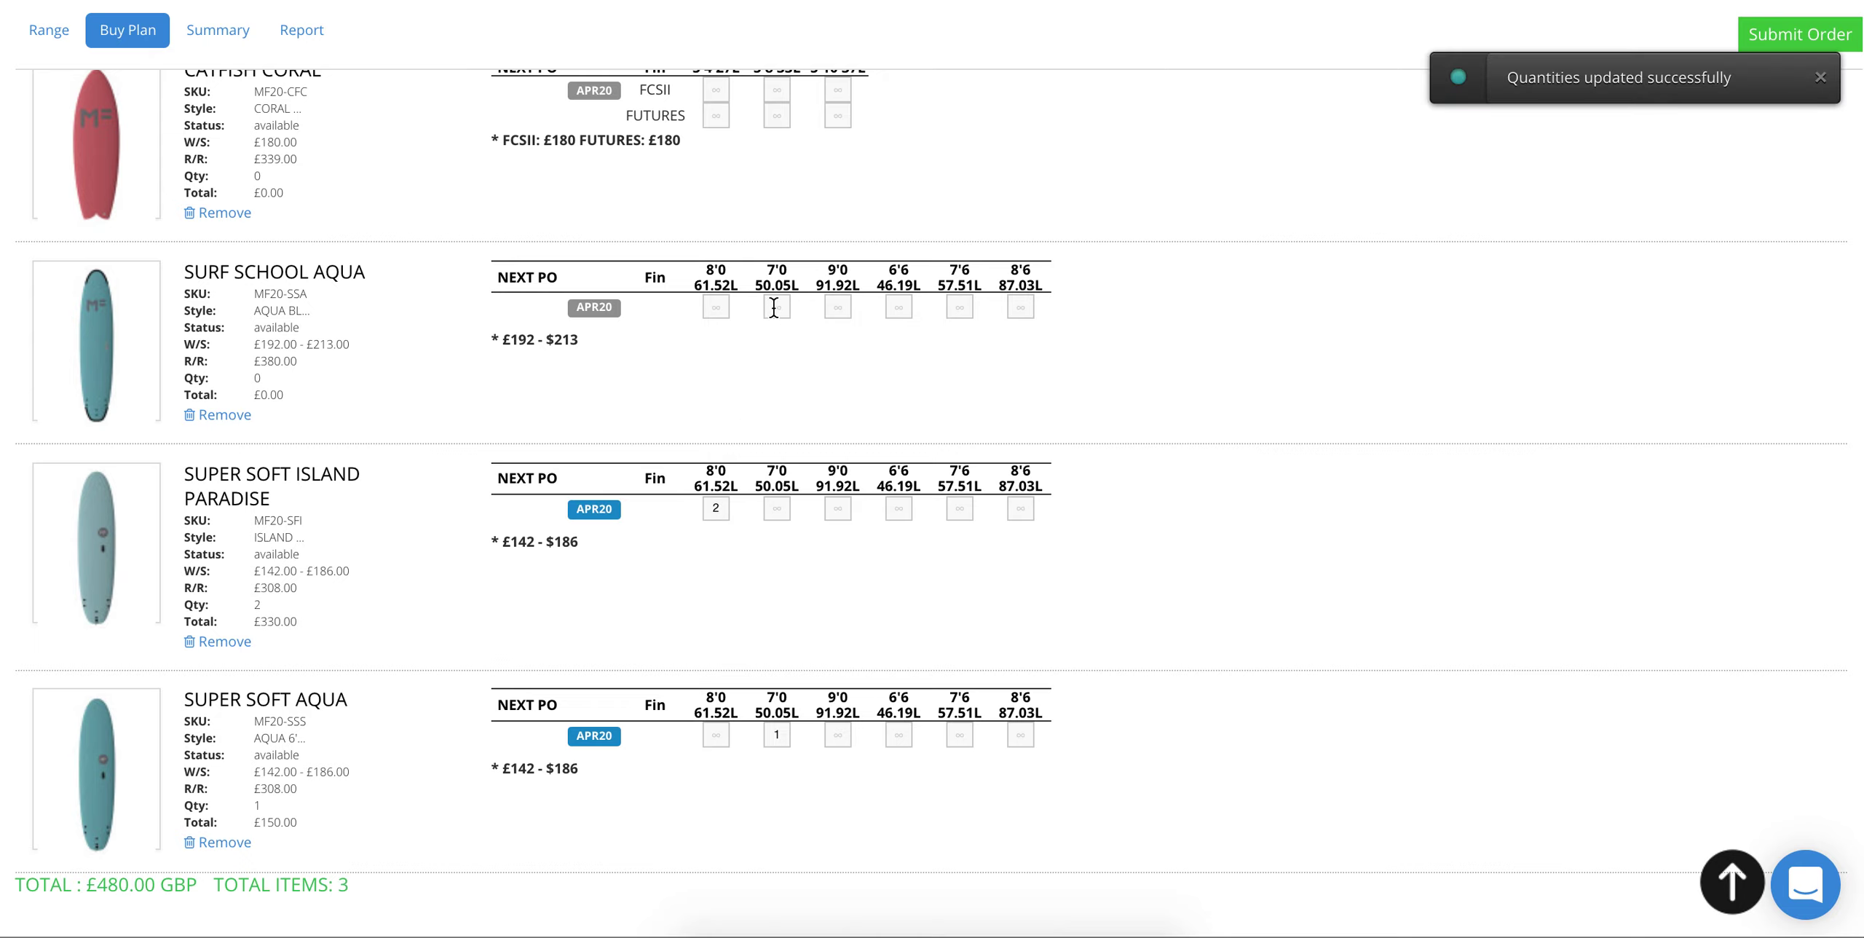
type("3")
scroll(773, 344, "up", 3)
scroll(775, 350, "up", 1)
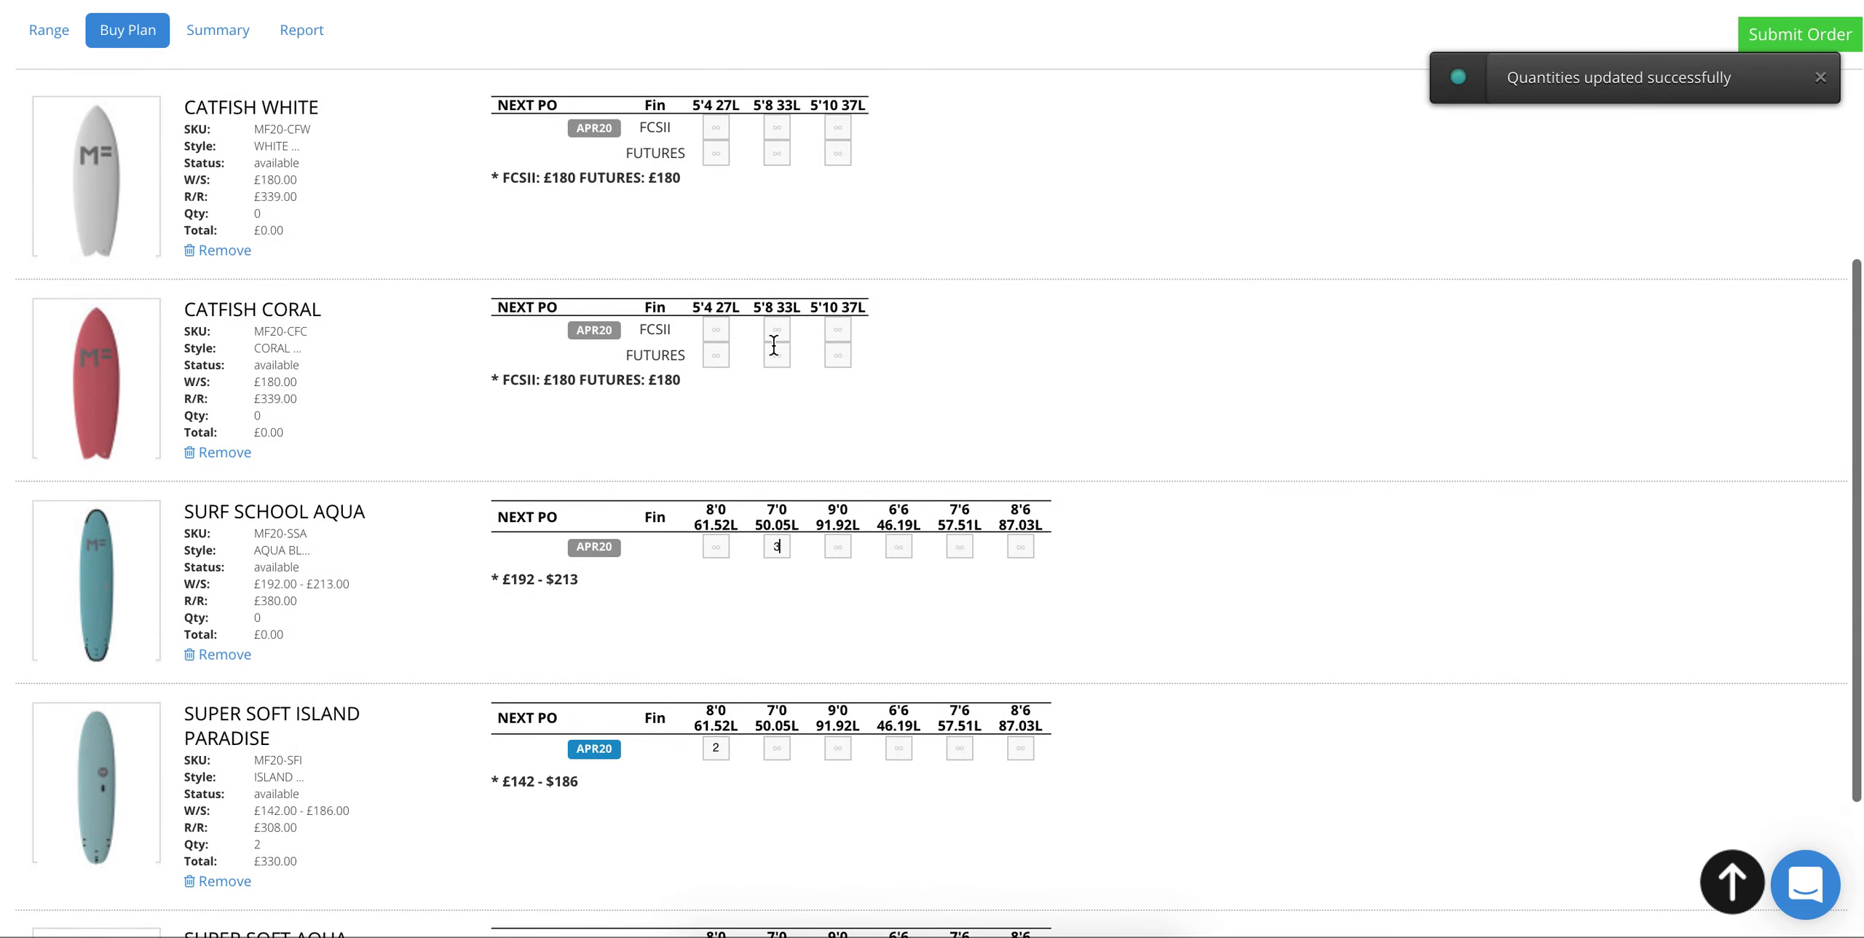
left_click(719, 331)
type("2")
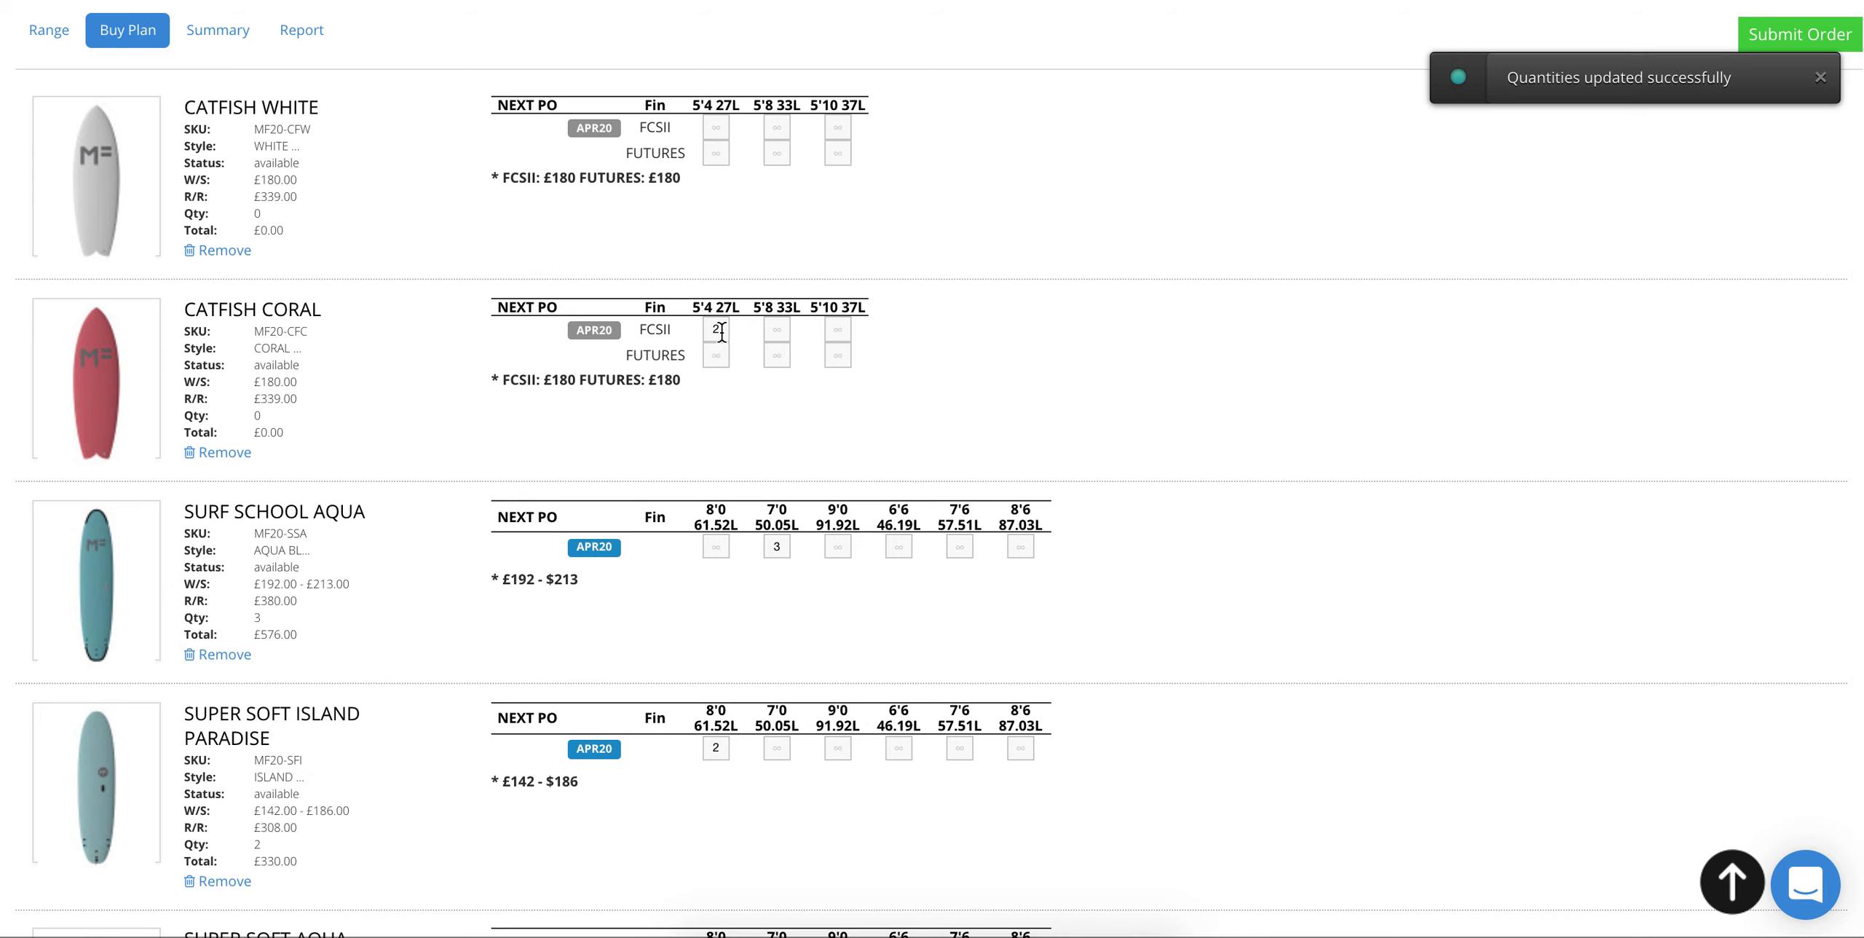
Step: Review the Summary showing April 2020 at £1416.00
scroll(732, 343, "up", 3)
scroll(731, 349, "down", 5)
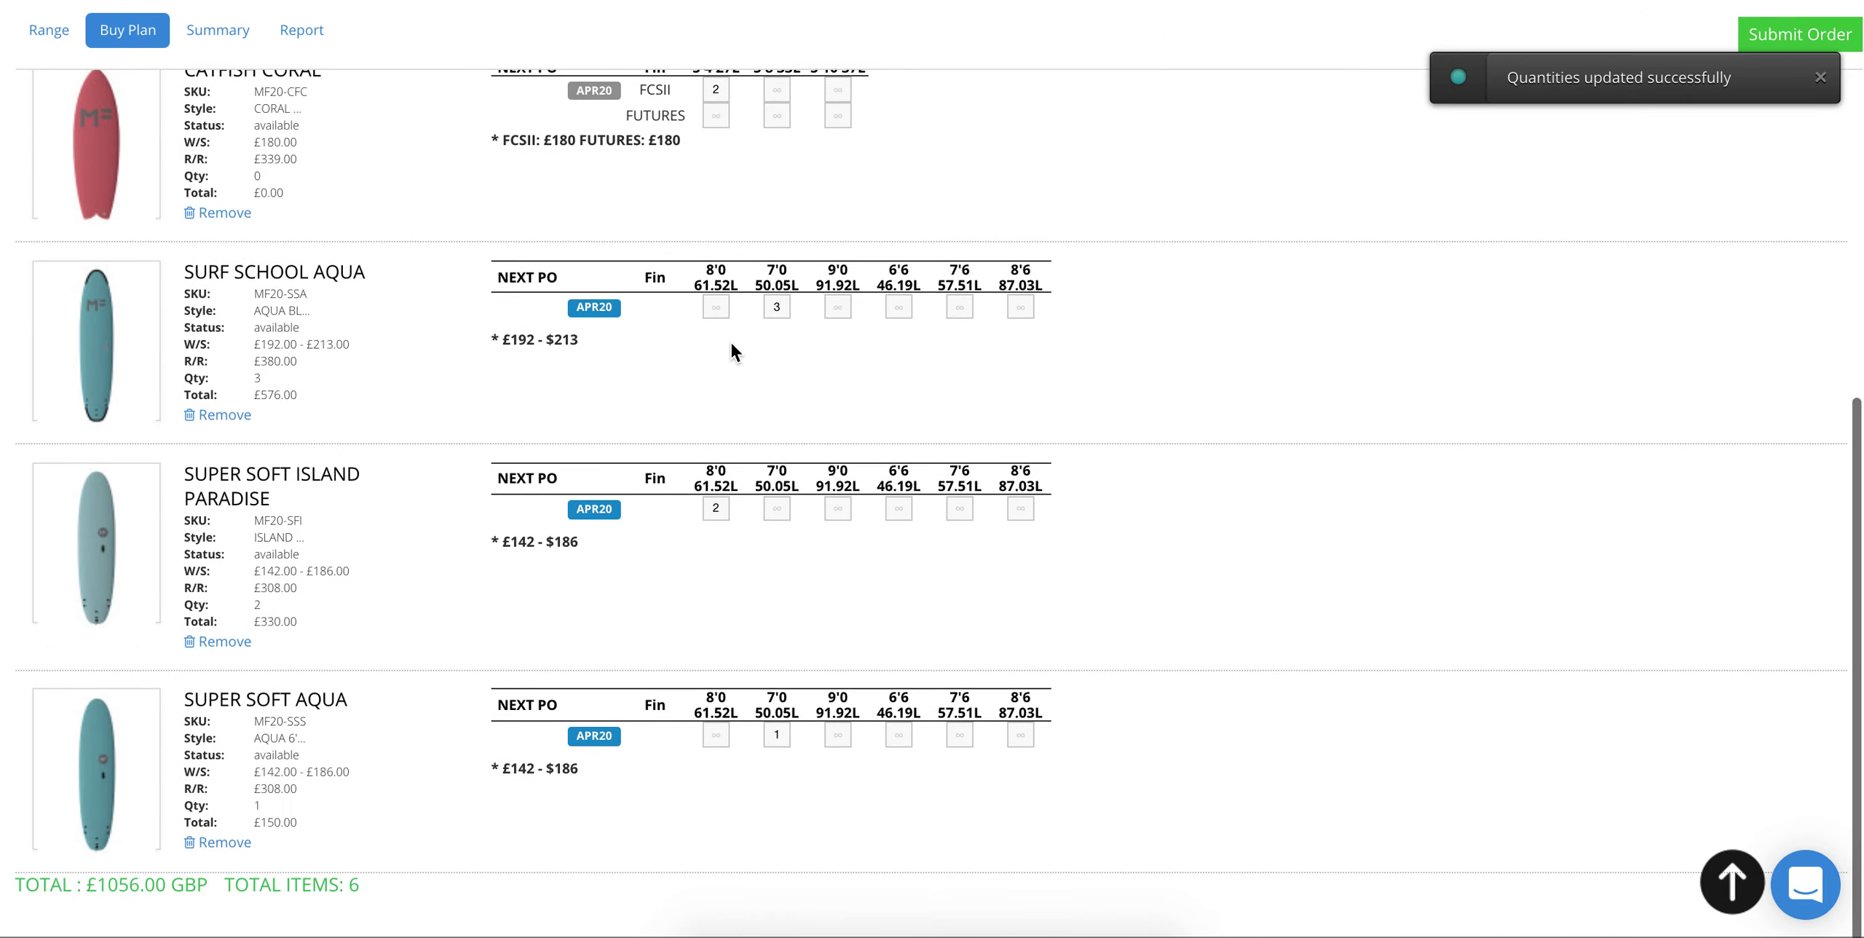
scroll(731, 350, "up", 2)
scroll(731, 342, "up", 2)
scroll(731, 342, "down", 4)
scroll(731, 343, "up", 9)
left_click(233, 486)
scroll(373, 614, "down", 3)
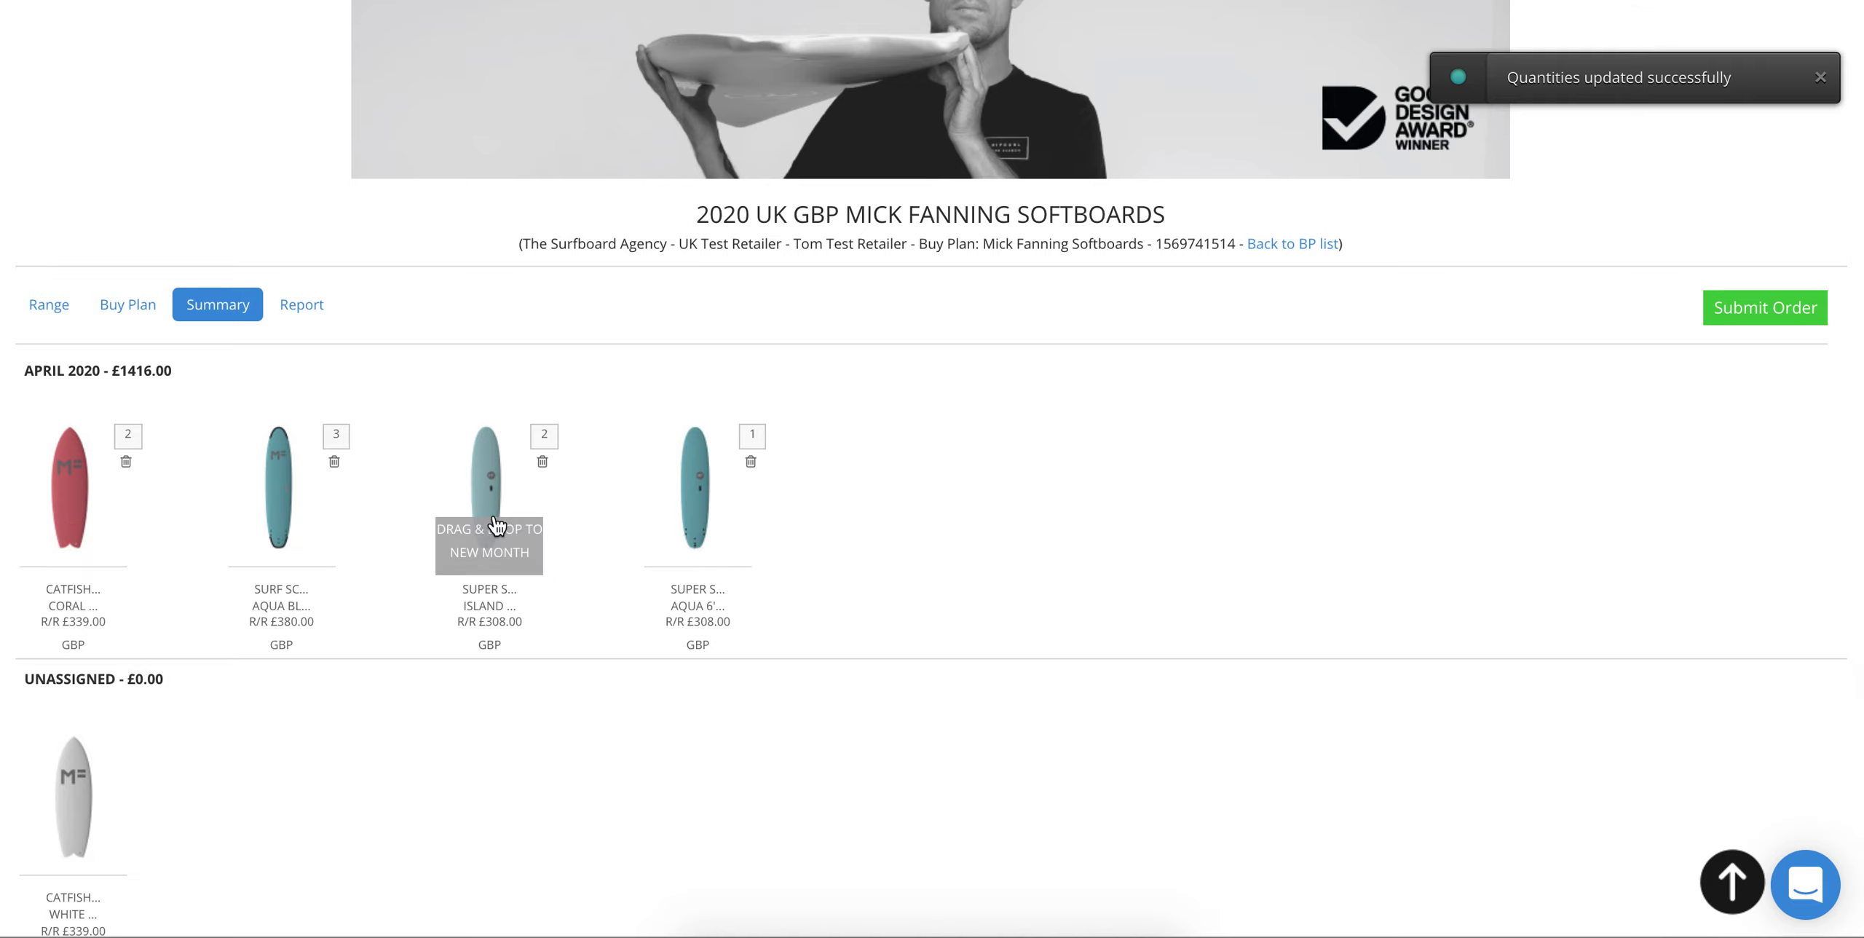
scroll(487, 528, "down", 2)
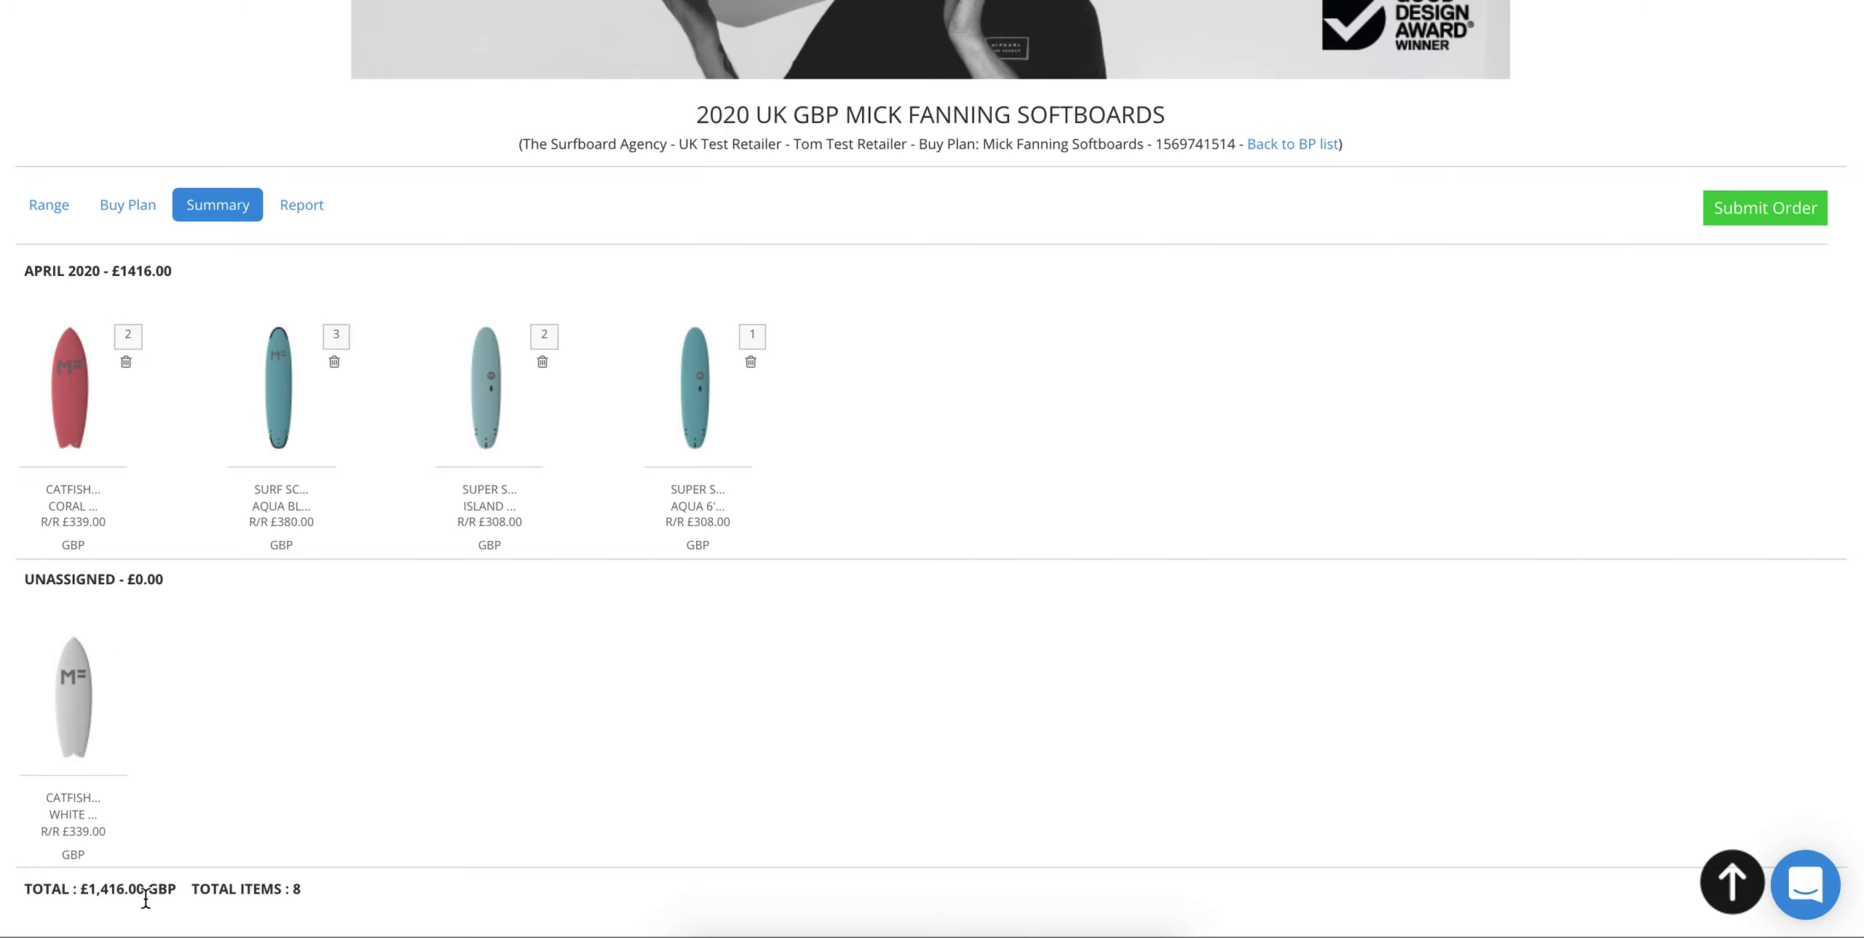
scroll(321, 640, "up", 2)
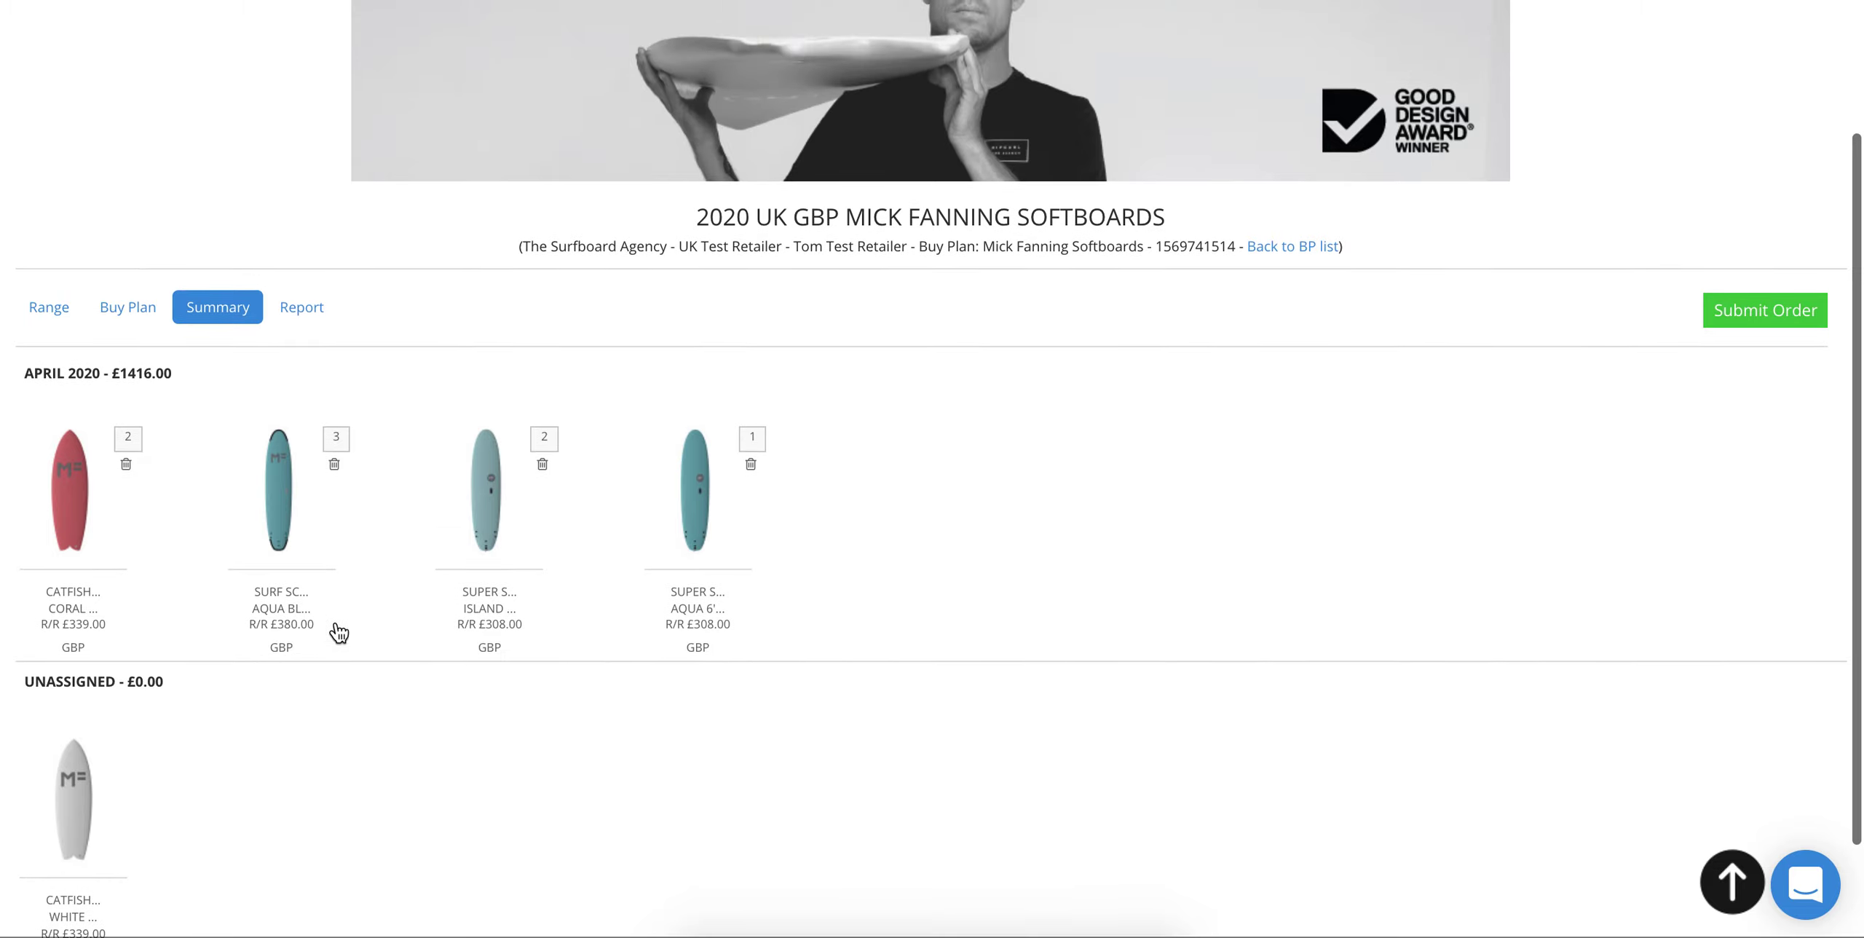
Step: Open the Order Details dialog for the £1,416.00, 8-item order via Submit Order
left_click(1736, 311)
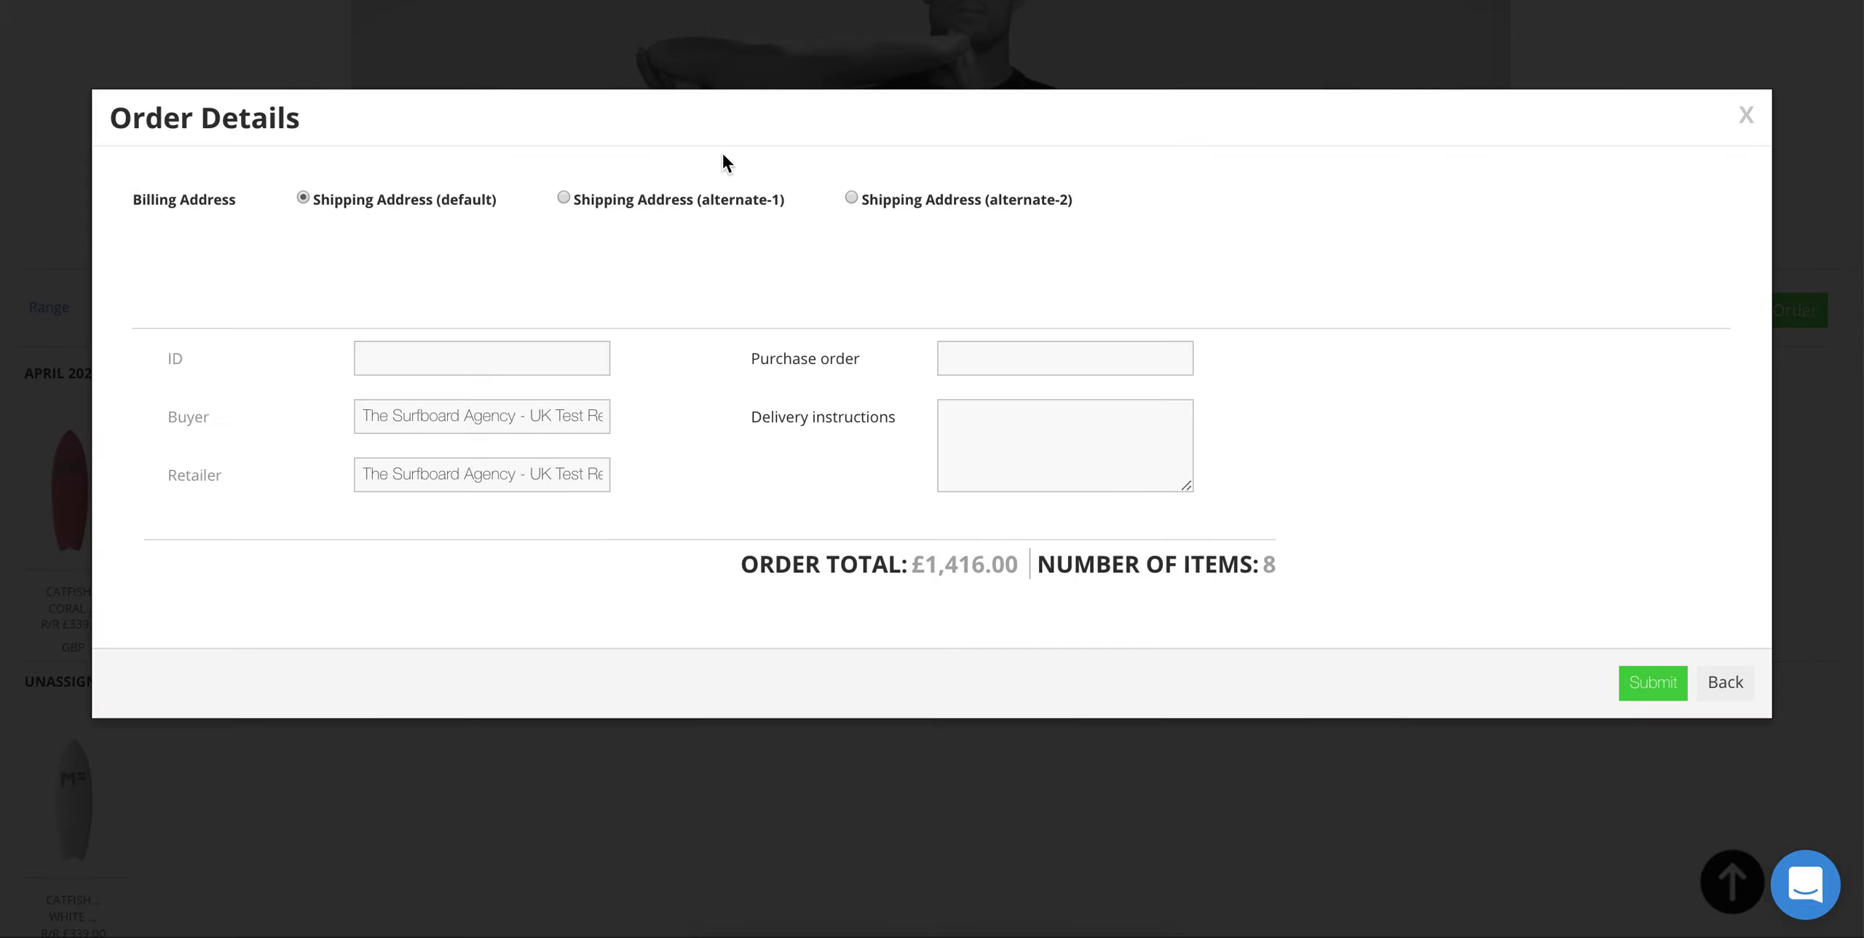